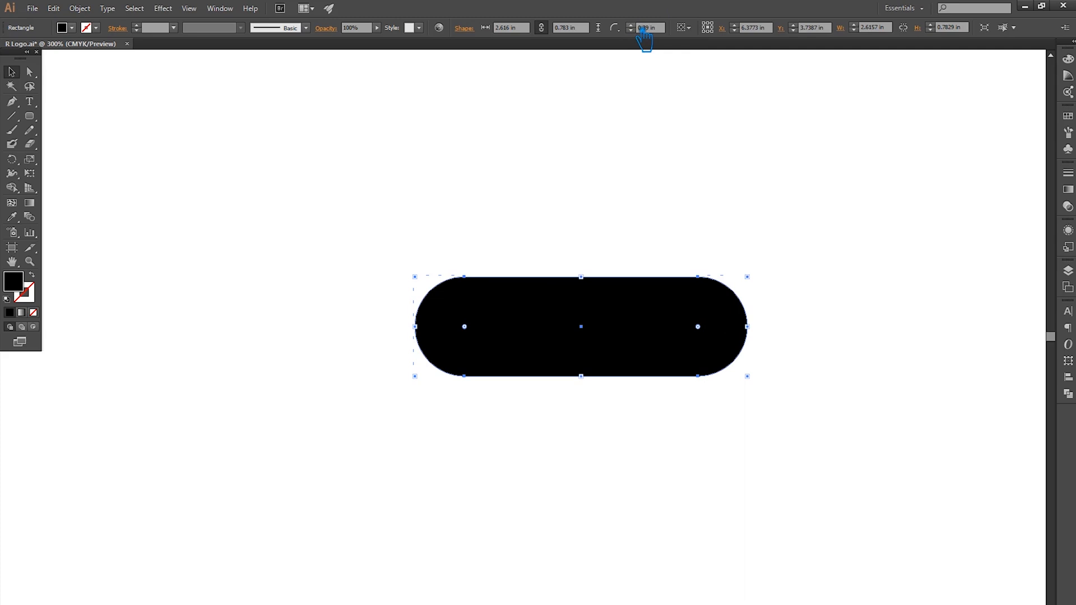
Move the black pill shape up and to the left and convert it to an unfilled outline with a 13 pt black stroke
{"action": "left_click_drag", "start_coordinate": [582, 332], "coordinate": [389, 279]}
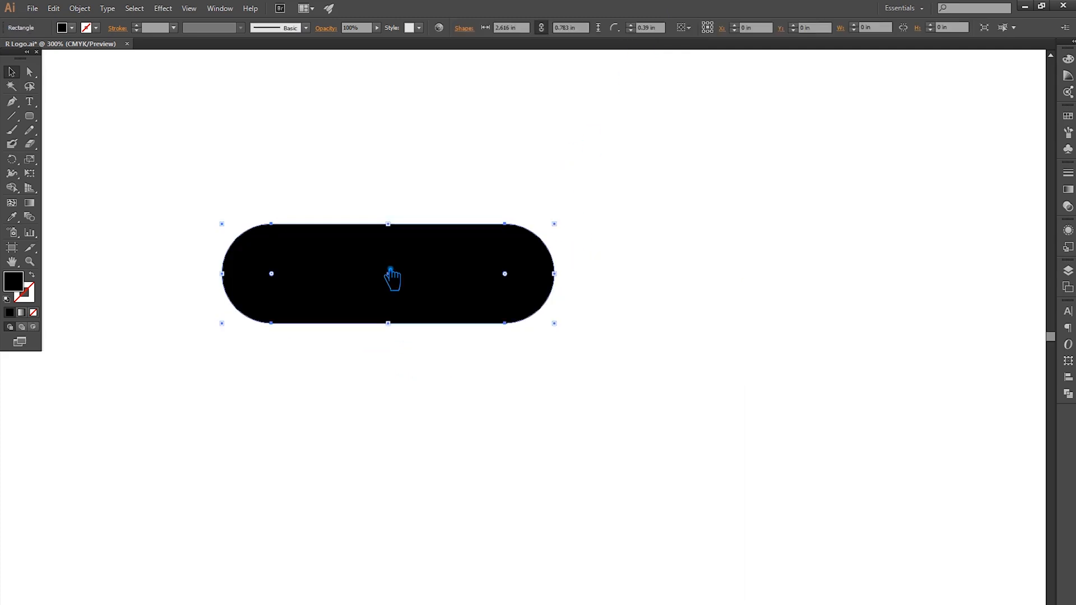
{"action": "left_click", "coordinate": [717, 304]}
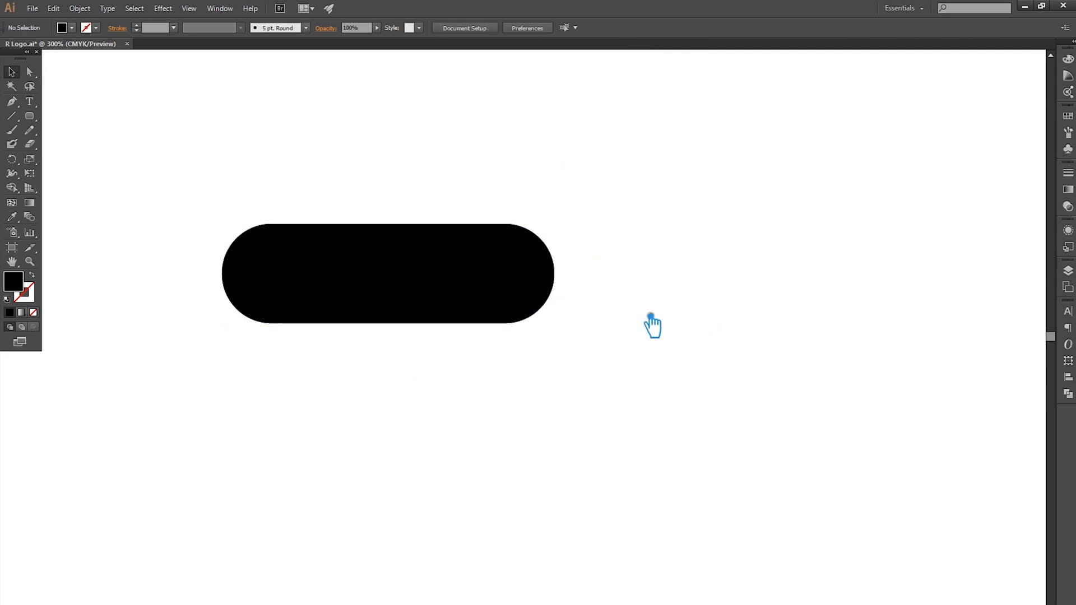
{"action": "left_click", "coordinate": [418, 292]}
{"action": "left_click", "coordinate": [34, 275]}
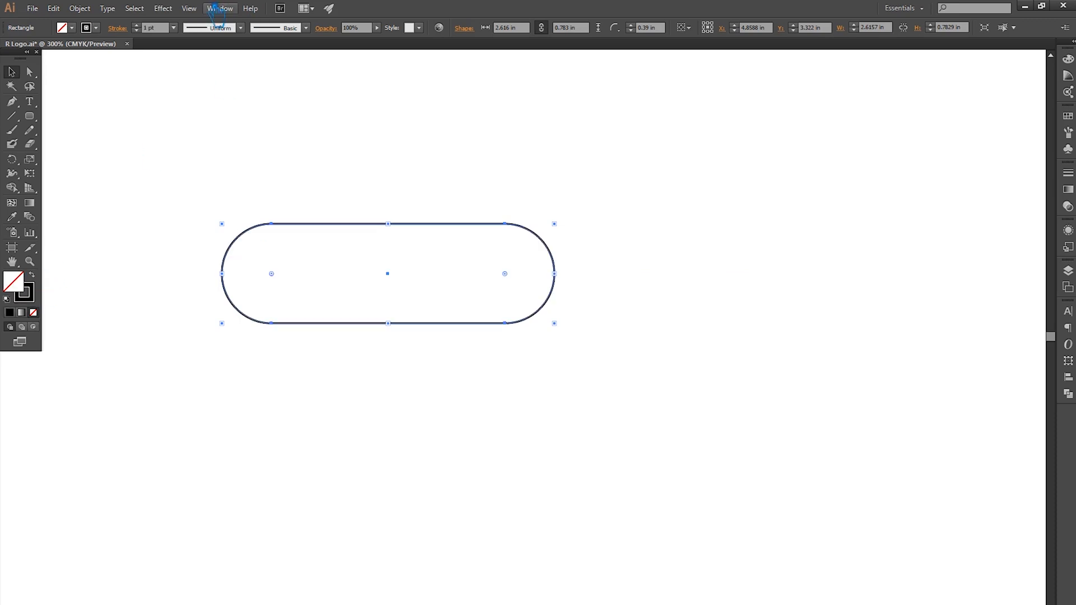
{"action": "scroll", "coordinate": [145, 27], "scroll_direction": "up", "scroll_amount": 5}
{"action": "scroll", "coordinate": [145, 28], "scroll_direction": "up", "scroll_amount": 5}
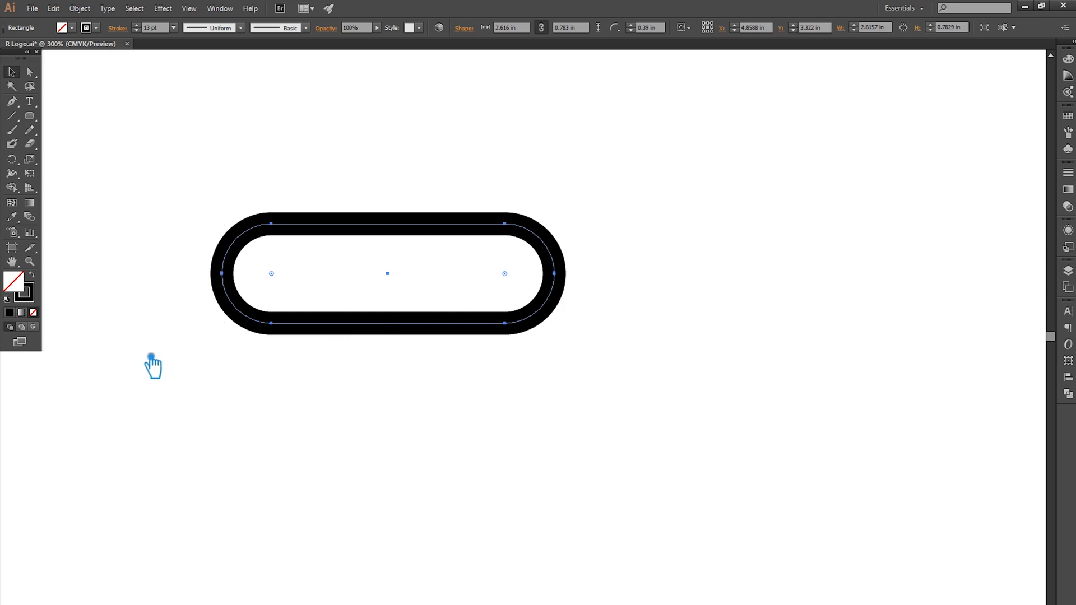
Show the rulers and place a vertical guide through the horizontal centre of the pill outline
{"action": "key", "text": "ctrl+shift+b"}
{"action": "key", "text": "ctrl+r"}
{"action": "left_click_drag", "start_coordinate": [6, 418], "coordinate": [398, 292]}
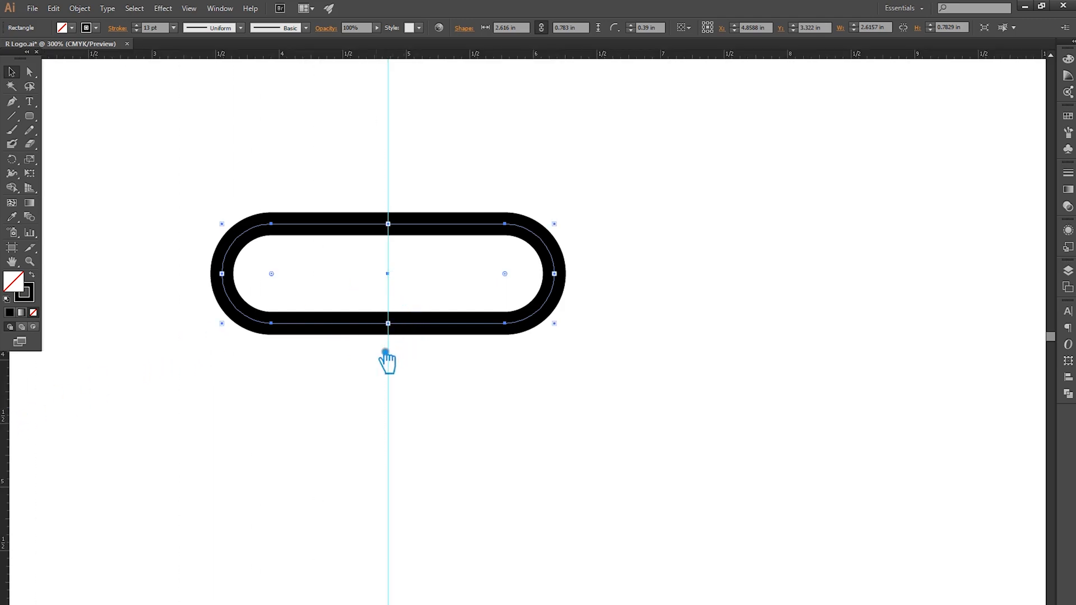
Add anchor points where the guide crosses the upper and lower edges of the pill outline
{"action": "key", "text": "p"}
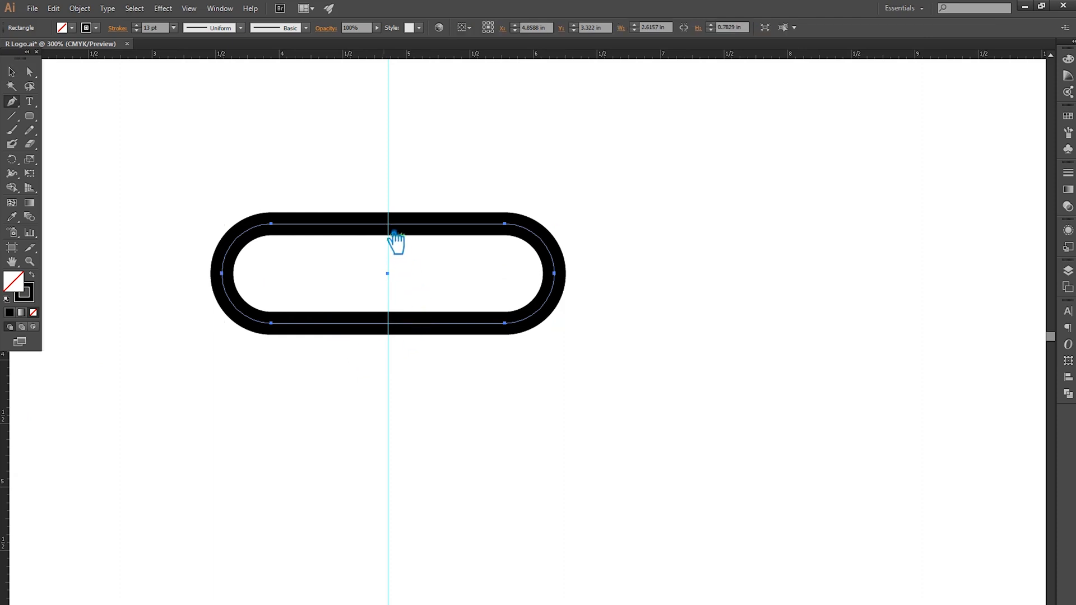
{"action": "left_click", "coordinate": [398, 233]}
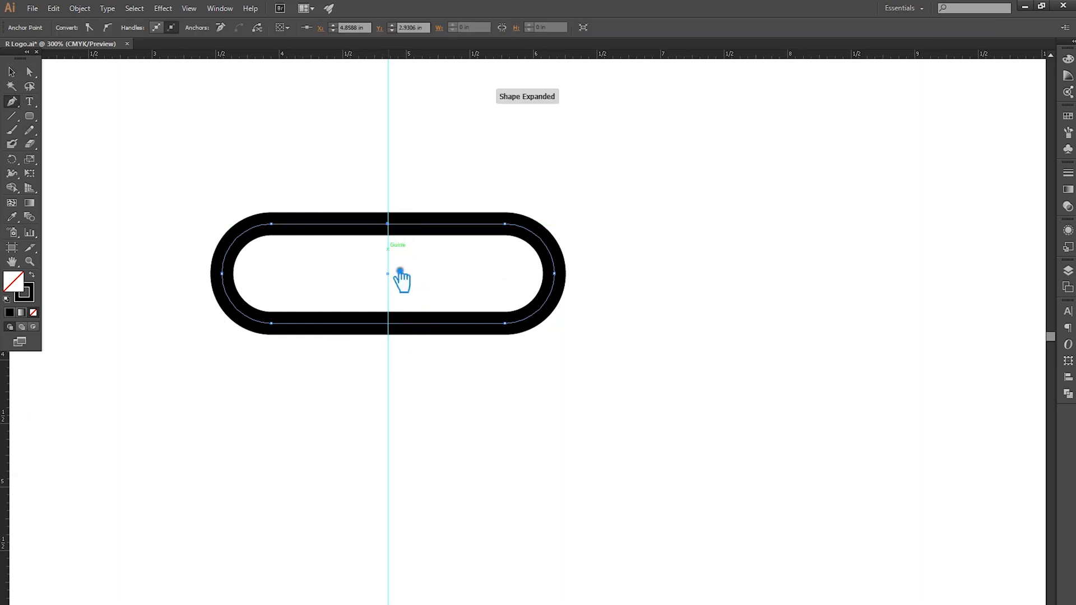
{"action": "left_click", "coordinate": [399, 332]}
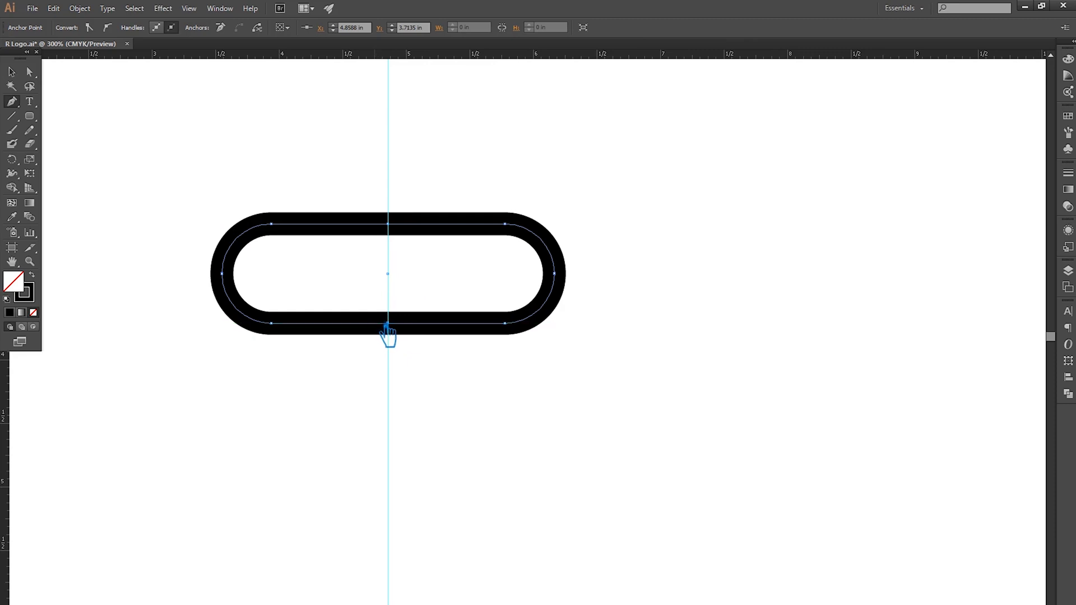
Delete the pill outline's anchor points left of the guide, keeping only the open right half
{"action": "left_click", "coordinate": [223, 274], "text": "ctrl"}
{"action": "key", "text": "Delete"}
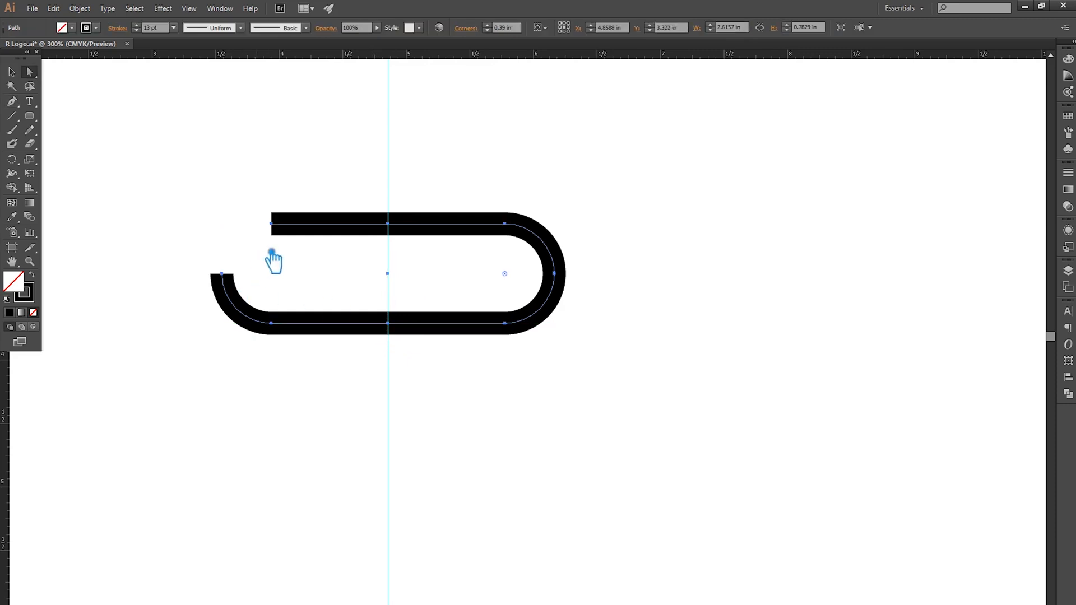
{"action": "left_click", "coordinate": [283, 224]}
{"action": "key", "text": "Delete"}
{"action": "left_click", "coordinate": [236, 278]}
{"action": "key", "text": "Delete"}
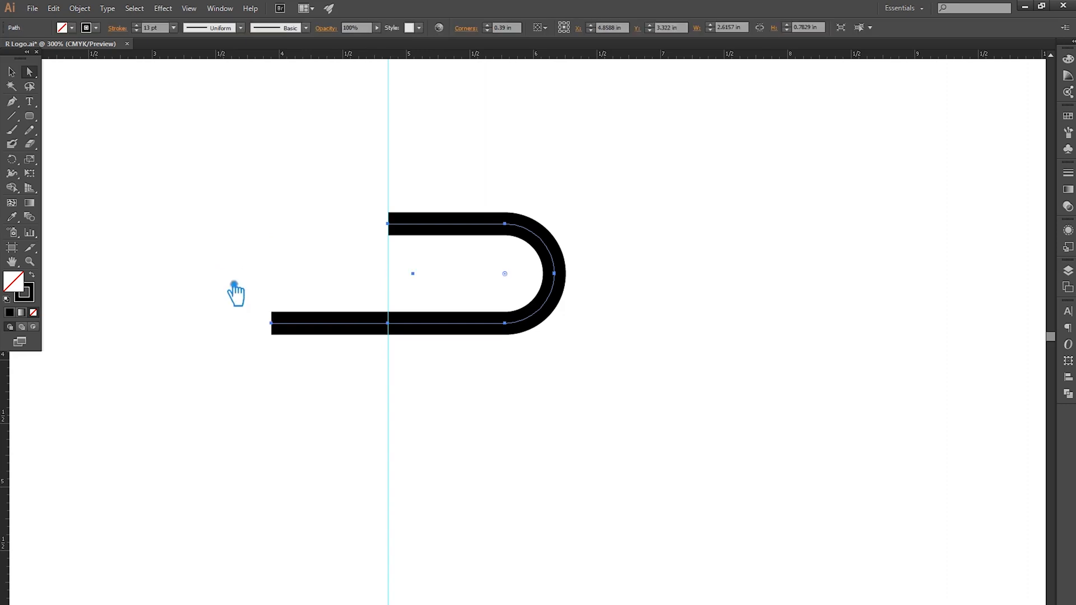
{"action": "left_click", "coordinate": [279, 324]}
{"action": "key", "text": "Delete"}
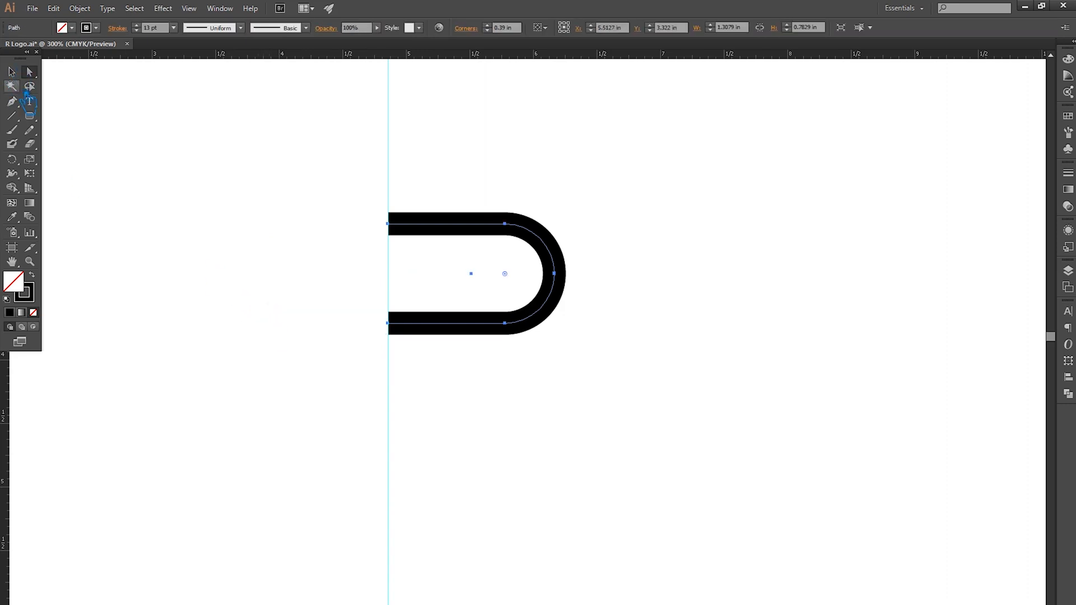
Shorten the open half-pill by shifting the anchor points of its curved right end toward the guide
{"action": "left_click", "coordinate": [193, 169]}
{"action": "left_click_drag", "start_coordinate": [659, 464], "coordinate": [465, 163]}
{"action": "key", "text": "shift+Left"}
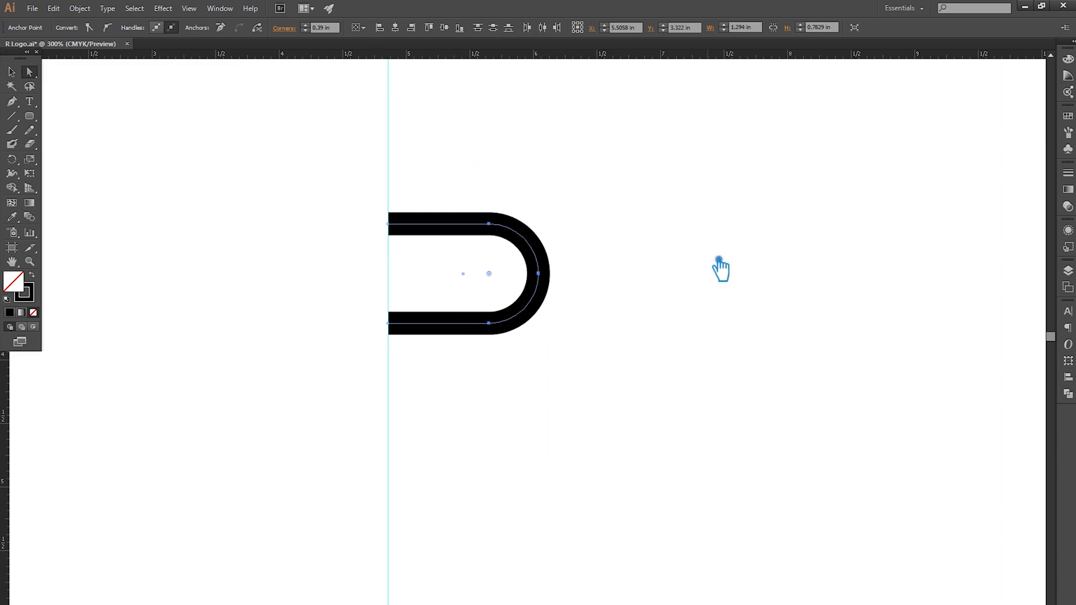
{"action": "key", "text": "shift+Left"}
{"action": "key", "text": "shift+Left"}
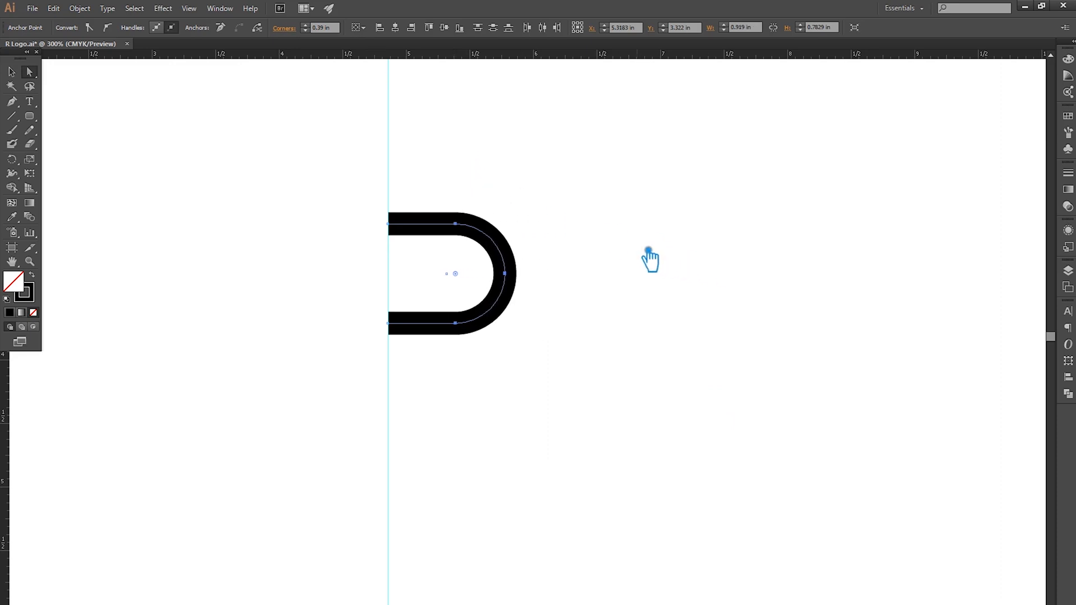
{"action": "key", "text": "shift+Right"}
{"action": "left_click", "coordinate": [683, 245]}
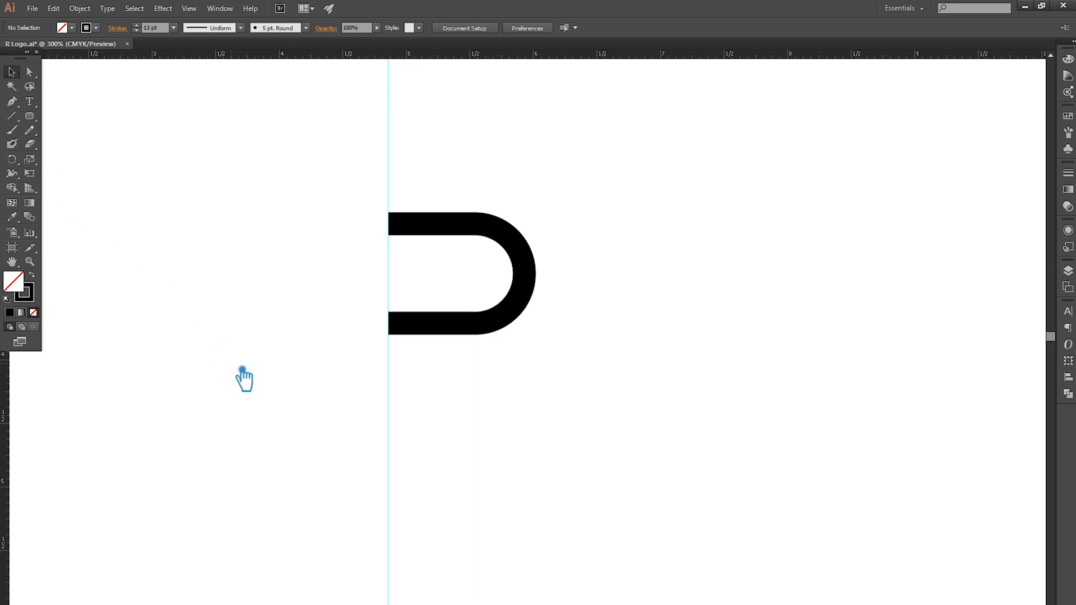
Draw a vertical stem line about 0.75 in tall along the guide, starting from the lower bar's left end
{"action": "left_click", "coordinate": [21, 116]}
{"action": "left_click_drag", "start_coordinate": [402, 329], "coordinate": [402, 420]}
{"action": "left_click", "coordinate": [12, 72]}
{"action": "scroll", "coordinate": [443, 364], "scroll_direction": "up", "scroll_amount": 5}
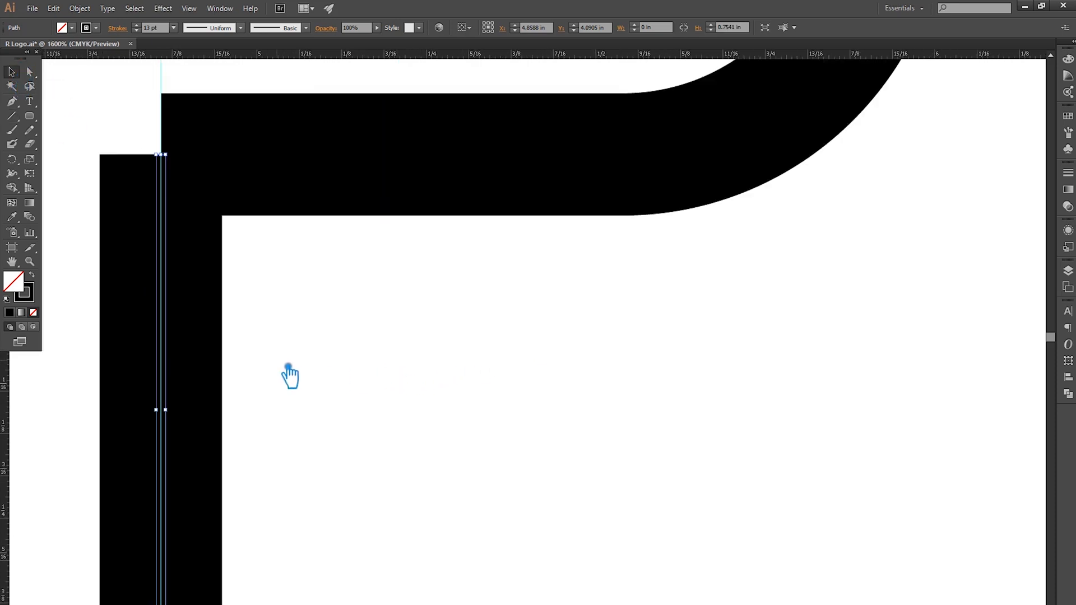
{"action": "scroll", "coordinate": [289, 369], "scroll_direction": "down", "scroll_amount": 4}
{"action": "left_click", "coordinate": [262, 401]}
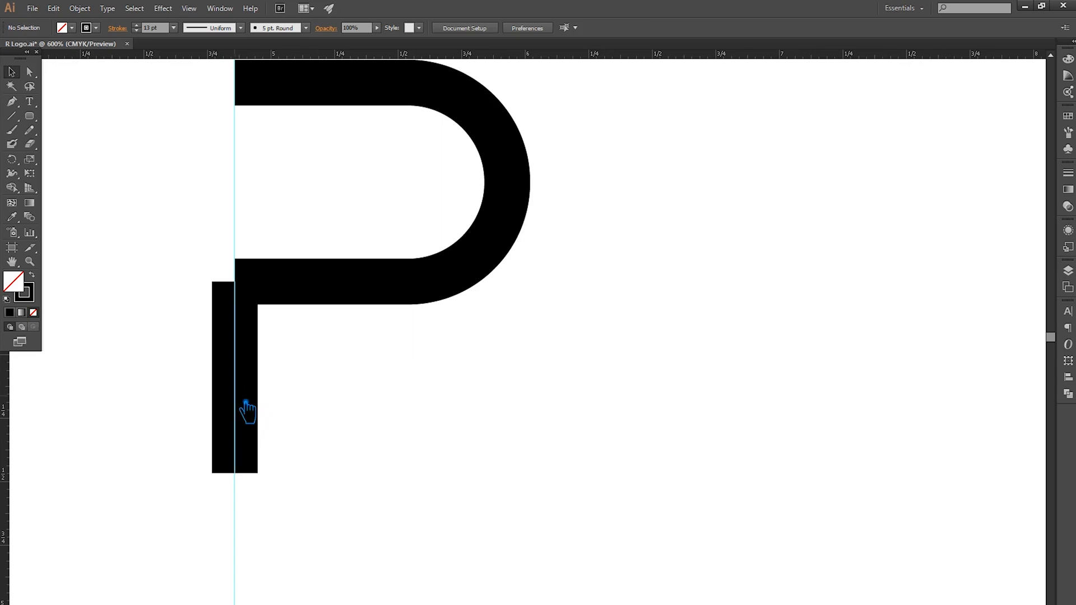
Nudge the vertical stem up until its top is flush with the upper edge of the bowl's lower bar
{"action": "left_click", "coordinate": [245, 400]}
{"action": "key", "text": "Up"}
{"action": "key", "text": "Up"}
{"action": "key", "text": "Up"}
{"action": "key", "text": "Up"}
{"action": "key", "text": "Up"}
{"action": "key", "text": "Up"}
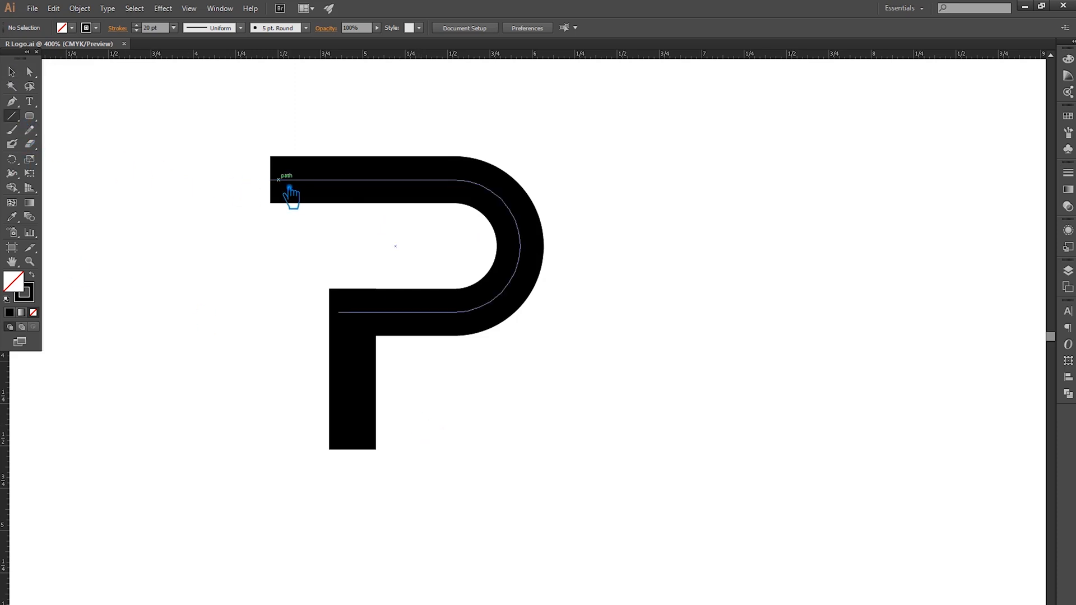
Draw a horizontal line about 1.08 in long over the top bar's path and move it down midway between the two bars
{"action": "left_click_drag", "start_coordinate": [271, 181], "coordinate": [454, 180]}
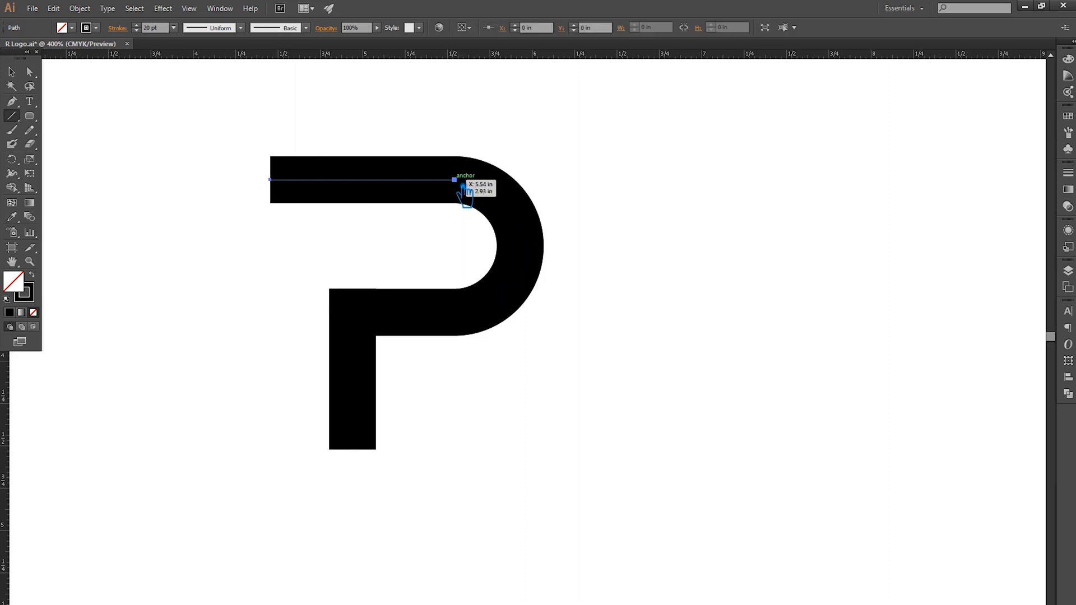
{"action": "left_click", "coordinate": [11, 72]}
{"action": "key", "text": "Right"}
{"action": "key", "text": "Down"}
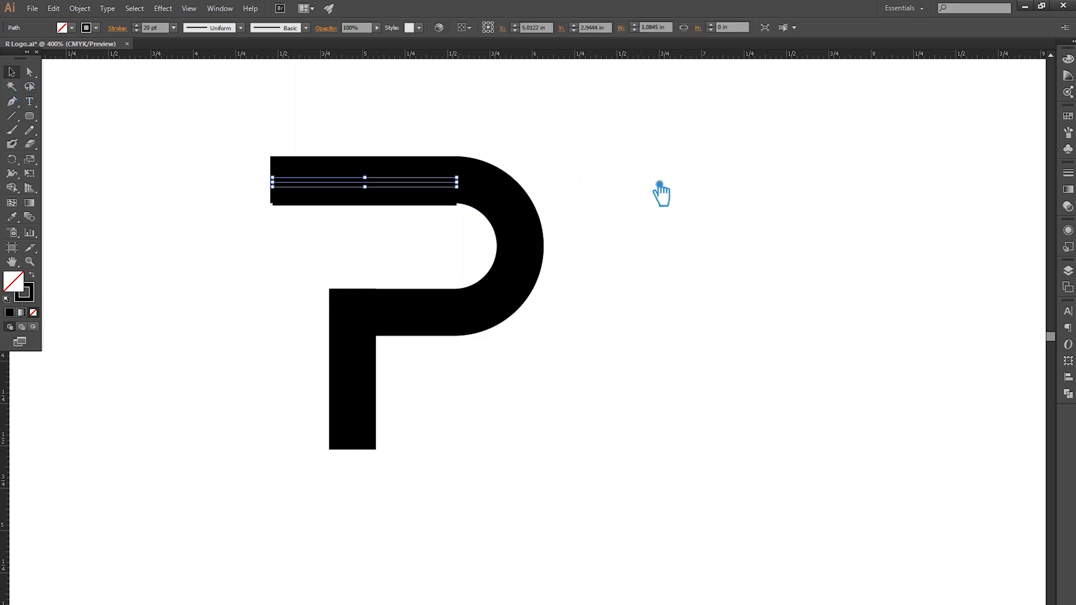
{"action": "key", "text": "Down"}
{"action": "key", "text": "Down"}
{"action": "key", "text": "Down"}
{"action": "key", "text": "Down"}
{"action": "key", "text": "Down"}
{"action": "key", "text": "Down"}
{"action": "key", "text": "Down"}
{"action": "key", "text": "Down"}
{"action": "key", "text": "Down"}
{"action": "key", "text": "Down"}
{"action": "key", "text": "Down"}
{"action": "key", "text": "Down"}
{"action": "key", "text": "Down"}
{"action": "key", "text": "Down"}
{"action": "key", "text": "Down"}
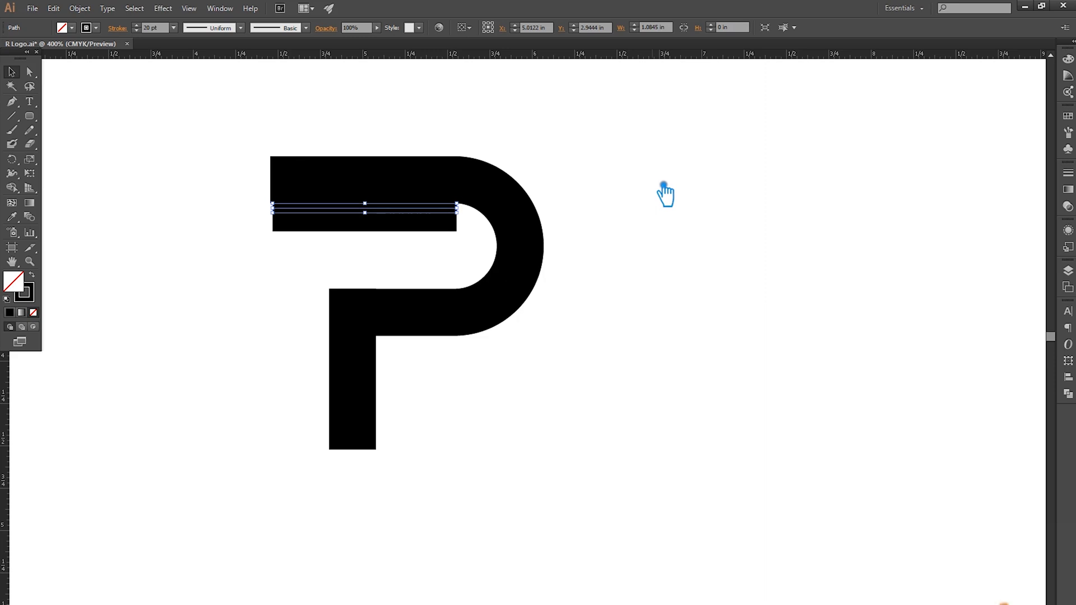
{"action": "key", "text": "Down"}
{"action": "key", "text": "Down"}
{"action": "key", "text": "Down"}
{"action": "key", "text": "Down"}
{"action": "key", "text": "Down"}
{"action": "key", "text": "Down"}
{"action": "key", "text": "Down"}
{"action": "key", "text": "Down"}
{"action": "key", "text": "Down"}
{"action": "key", "text": "Down"}
{"action": "key", "text": "Down"}
{"action": "key", "text": "Down"}
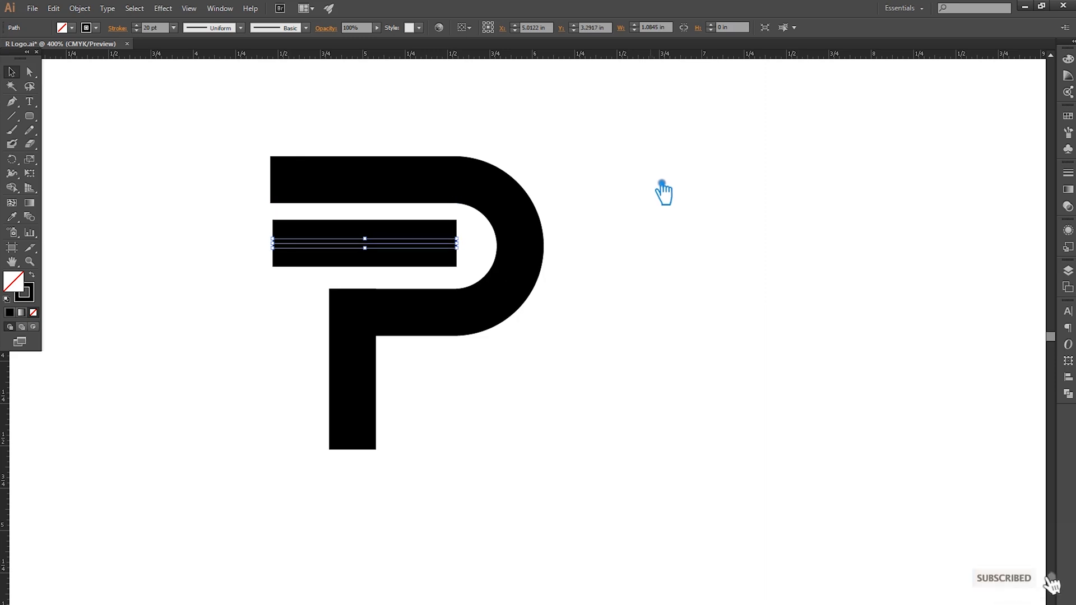
Nudge the middle horizontal bar right toward the inside of the bowl's curve and deselect it
{"action": "key", "text": "Right"}
{"action": "key", "text": "Right"}
{"action": "key", "text": "Right"}
{"action": "key", "text": "Right"}
{"action": "key", "text": "Right"}
{"action": "key", "text": "Right"}
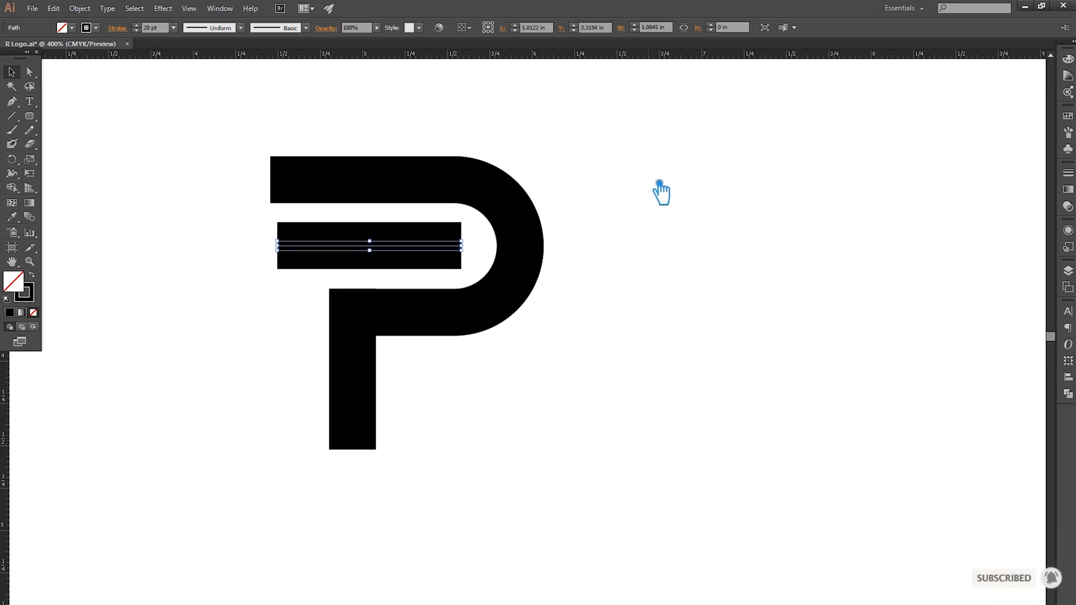
{"action": "left_click", "coordinate": [418, 134]}
{"action": "left_click", "coordinate": [480, 253]}
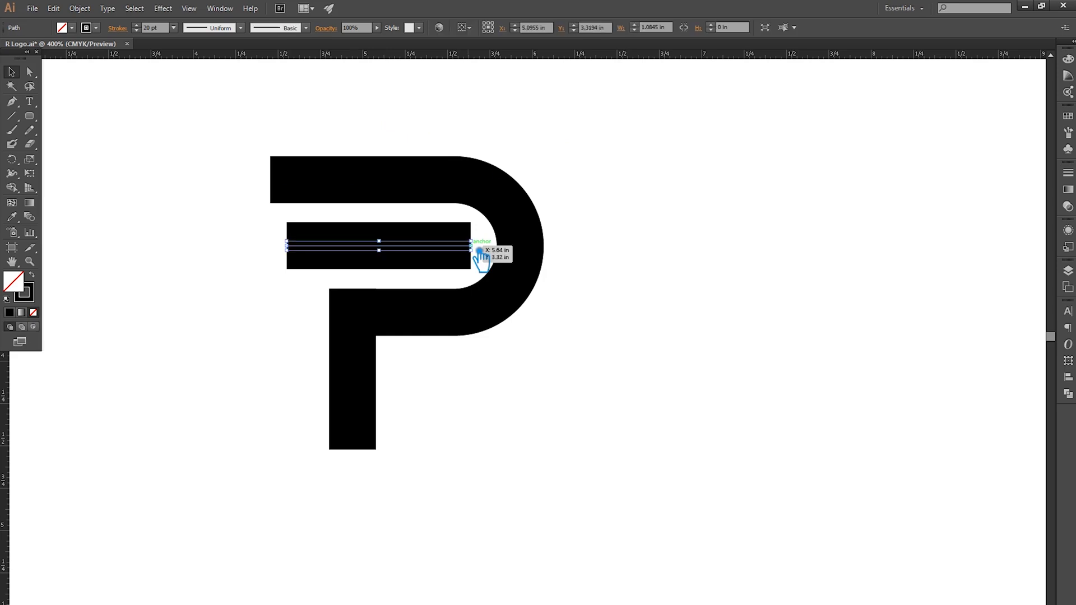
{"action": "left_click", "coordinate": [677, 264]}
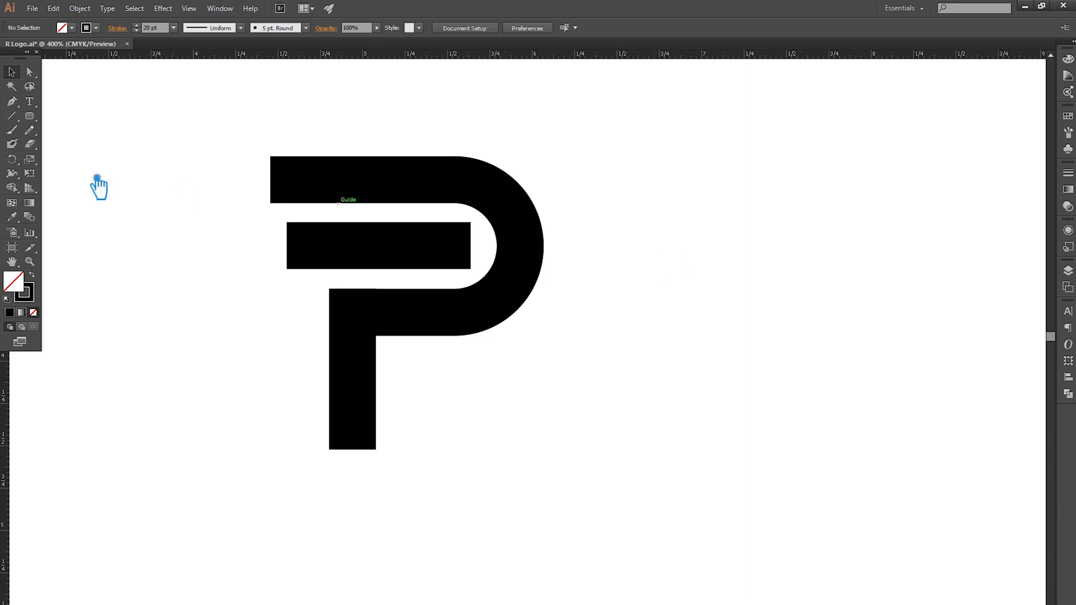
Place two vertical guides, one at the stem's left edge and one at the left end of the lower bar's path
{"action": "left_click", "coordinate": [11, 116]}
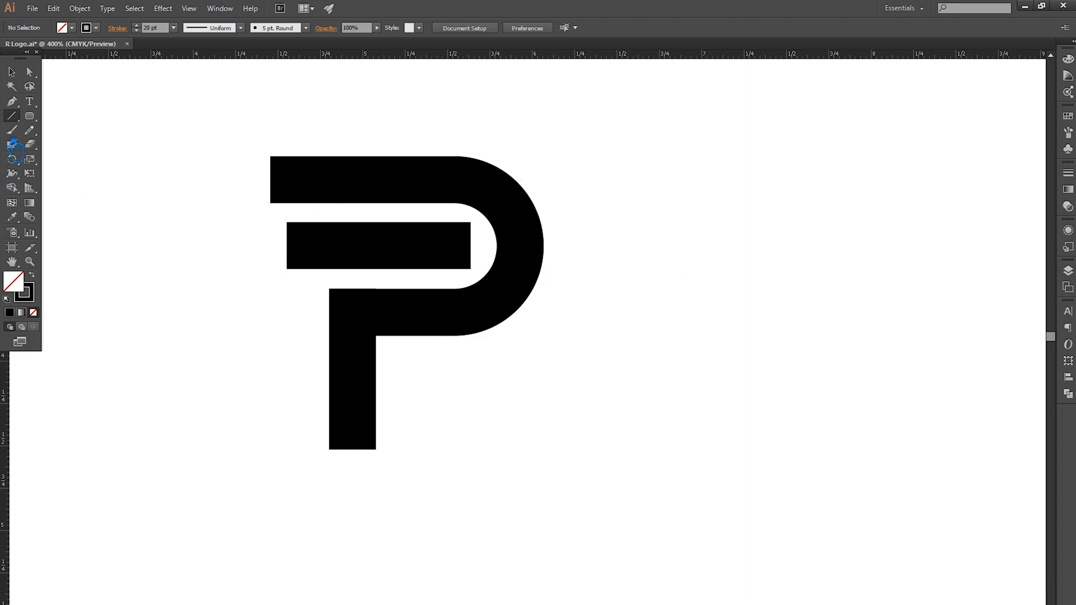
{"action": "left_click", "coordinate": [12, 71]}
{"action": "left_click_drag", "start_coordinate": [36, 398], "coordinate": [341, 309]}
{"action": "key", "text": "ctrl+z"}
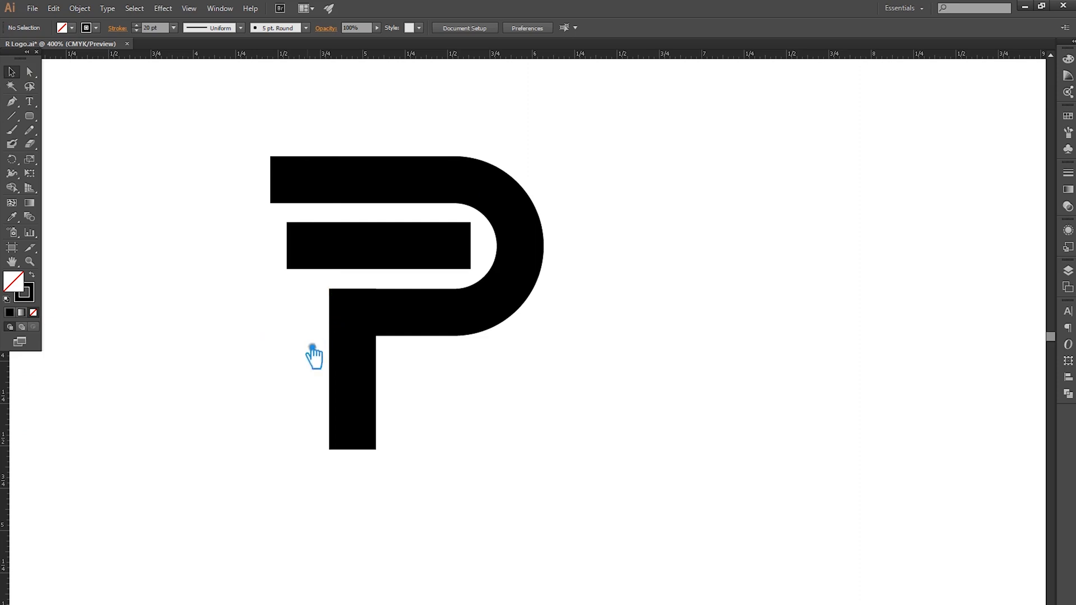
{"action": "key", "text": "ctrl+shift+z"}
{"action": "key", "text": "ctrl+shift+z"}
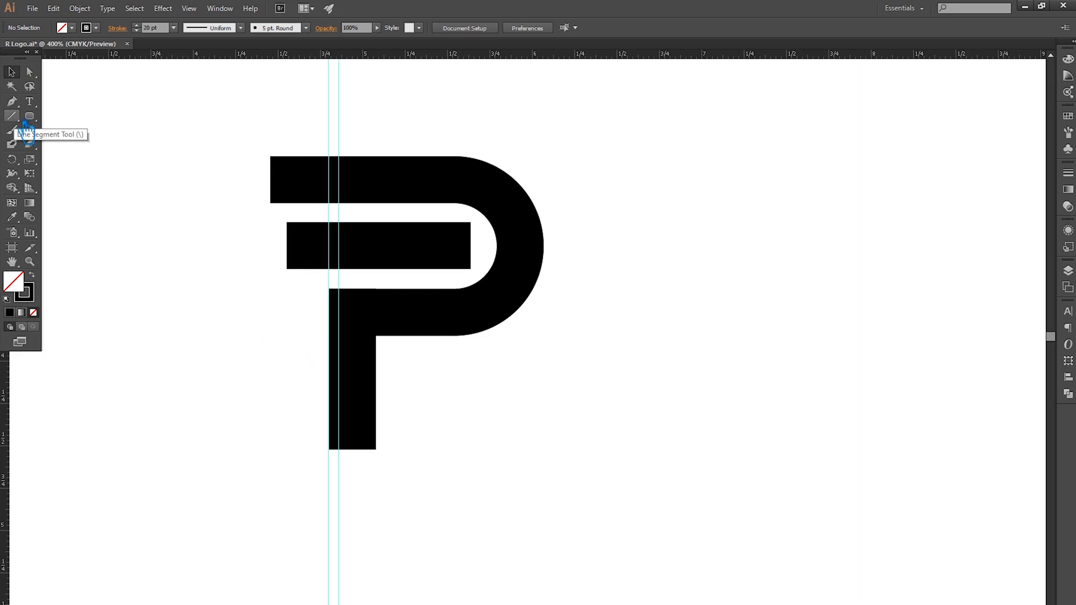
Draw a 45° diagonal line about 1.53 in wide and high from the top edge at the left guide, and nudge it up-left
{"action": "left_click", "coordinate": [15, 119]}
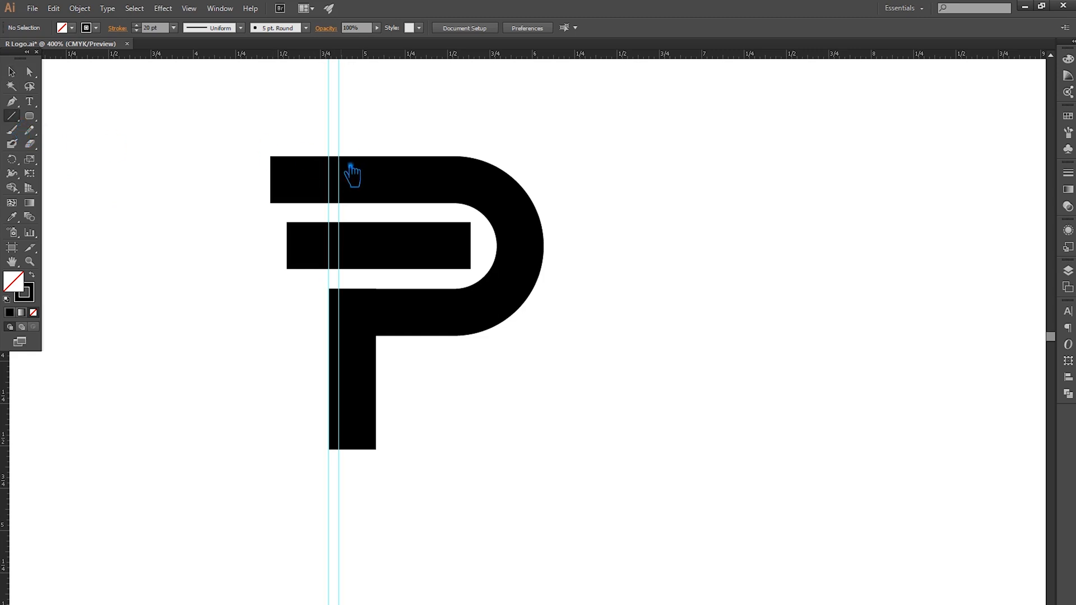
{"action": "mouse_move", "coordinate": [338, 162]}
{"action": "left_mouse_down"}
{"action": "mouse_move", "coordinate": [401, 252]}
{"action": "mouse_move", "coordinate": [441, 344]}
{"action": "mouse_move", "coordinate": [593, 429]}
{"action": "left_mouse_up"}
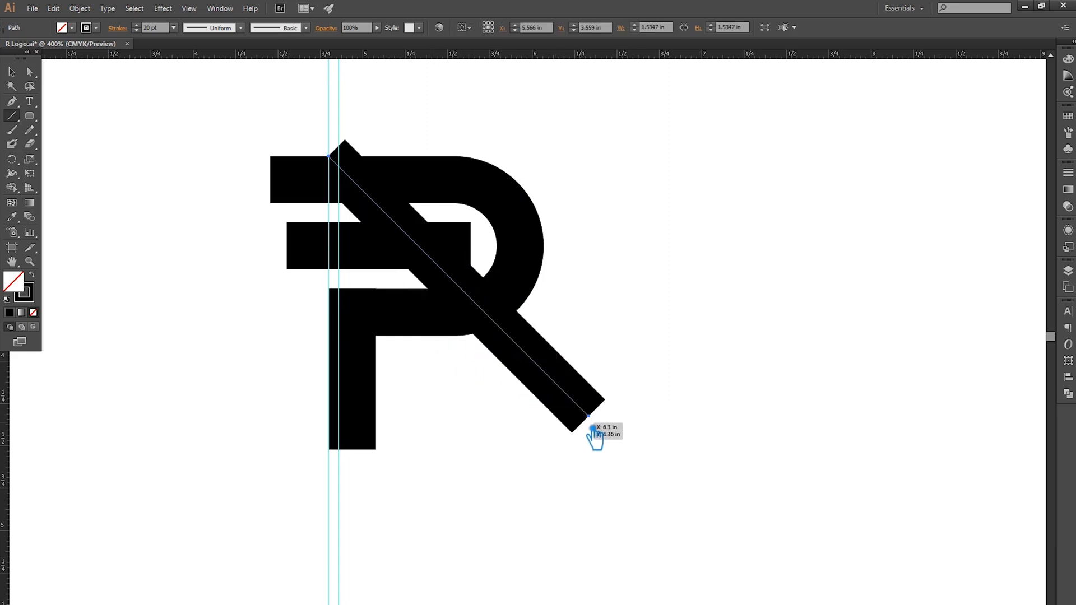
{"action": "left_click", "coordinate": [11, 72]}
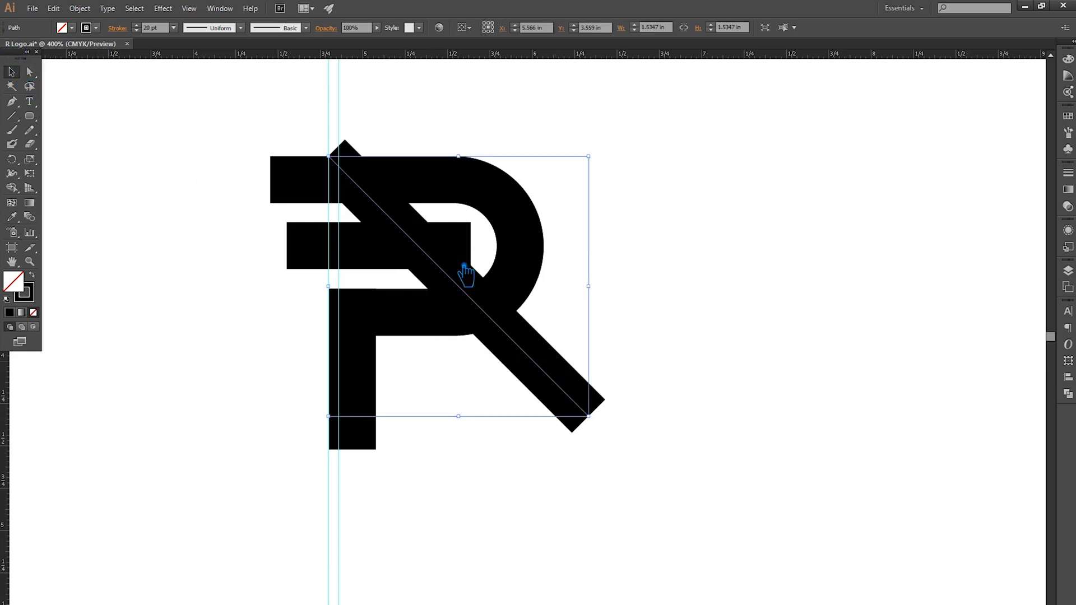
{"action": "key", "text": "Left"}
{"action": "key", "text": "Left"}
{"action": "key", "text": "Up"}
{"action": "key", "text": "Up"}
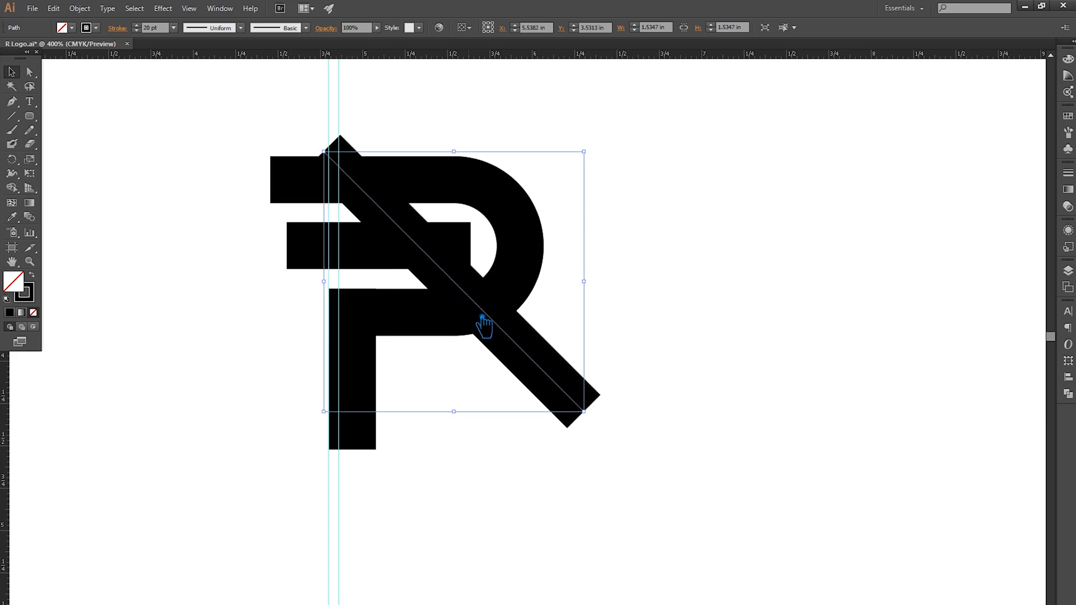
Move the diagonal line down-left across the letter and enlarge it to 1.875 in wide and high, ending near the stem's base level
{"action": "left_click_drag", "start_coordinate": [460, 290], "coordinate": [422, 244]}
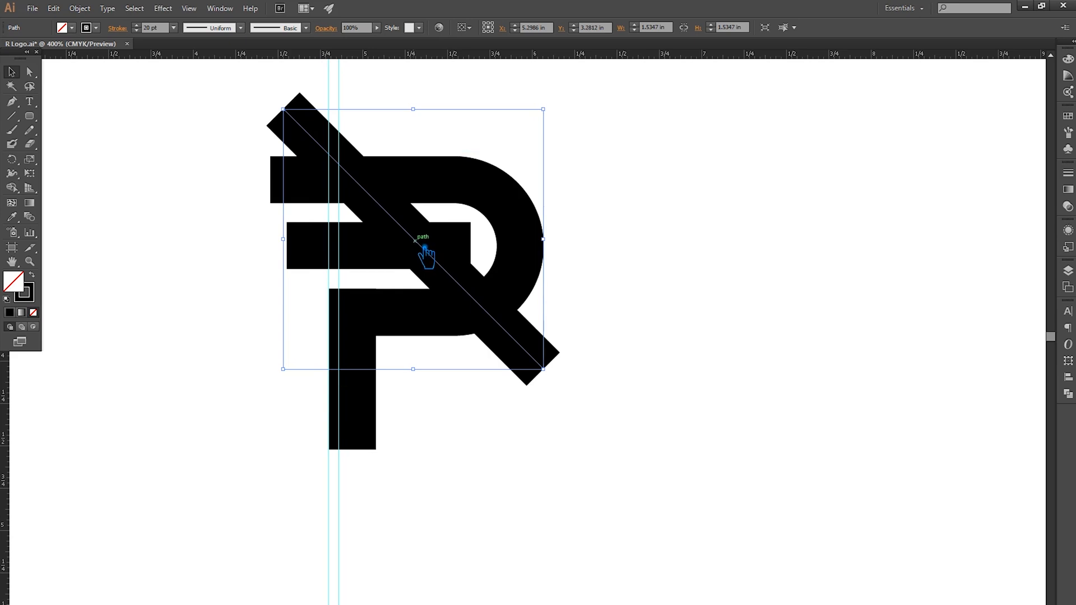
{"action": "left_click_drag", "start_coordinate": [413, 240], "coordinate": [419, 278]}
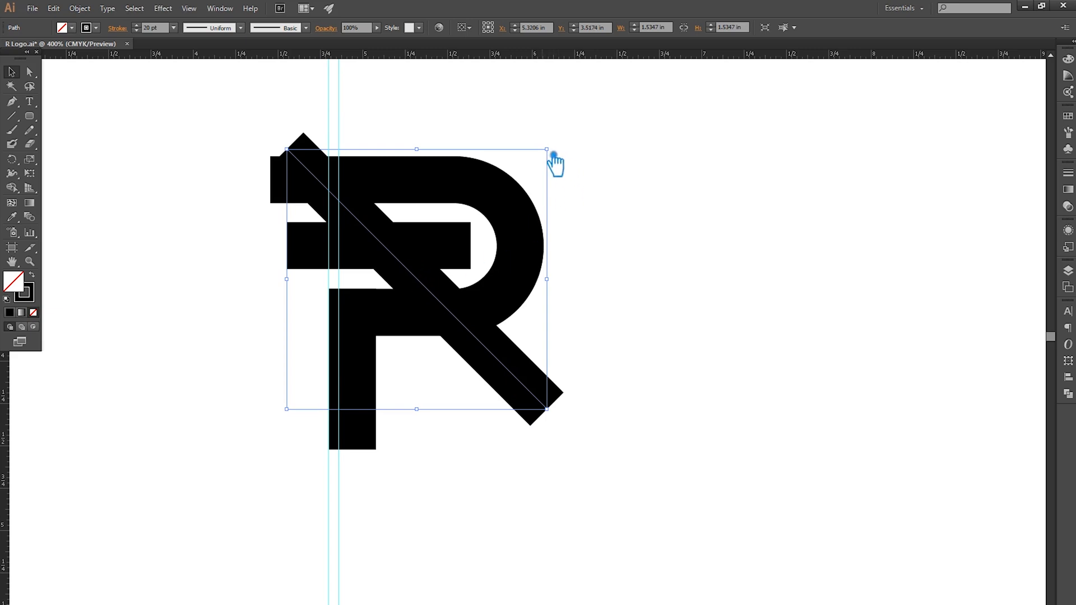
{"action": "left_click_drag", "start_coordinate": [557, 155], "coordinate": [586, 132]}
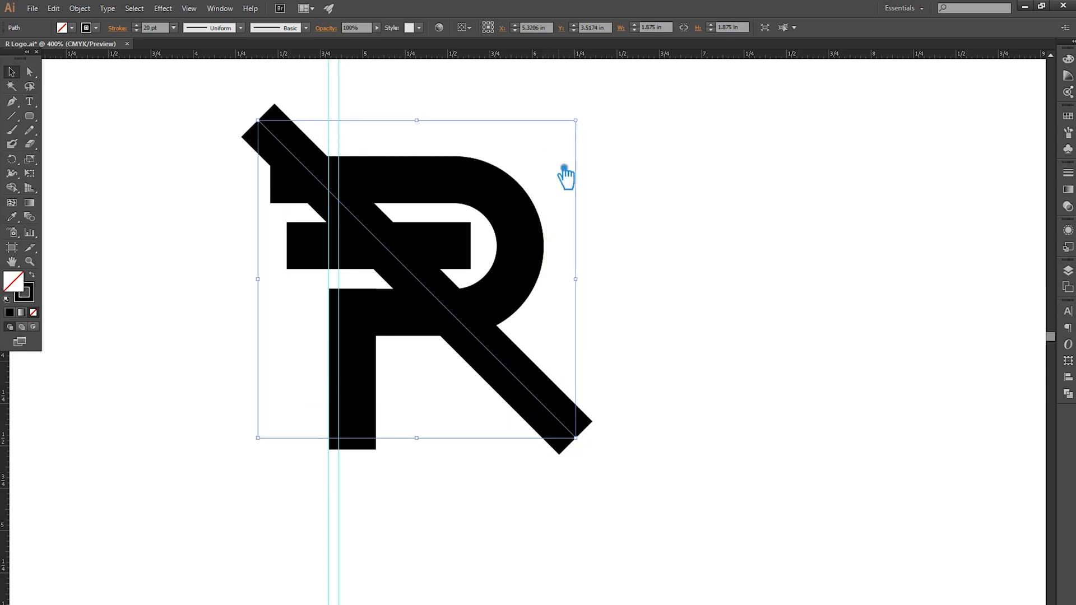
{"action": "left_click_drag", "start_coordinate": [527, 387], "coordinate": [521, 396]}
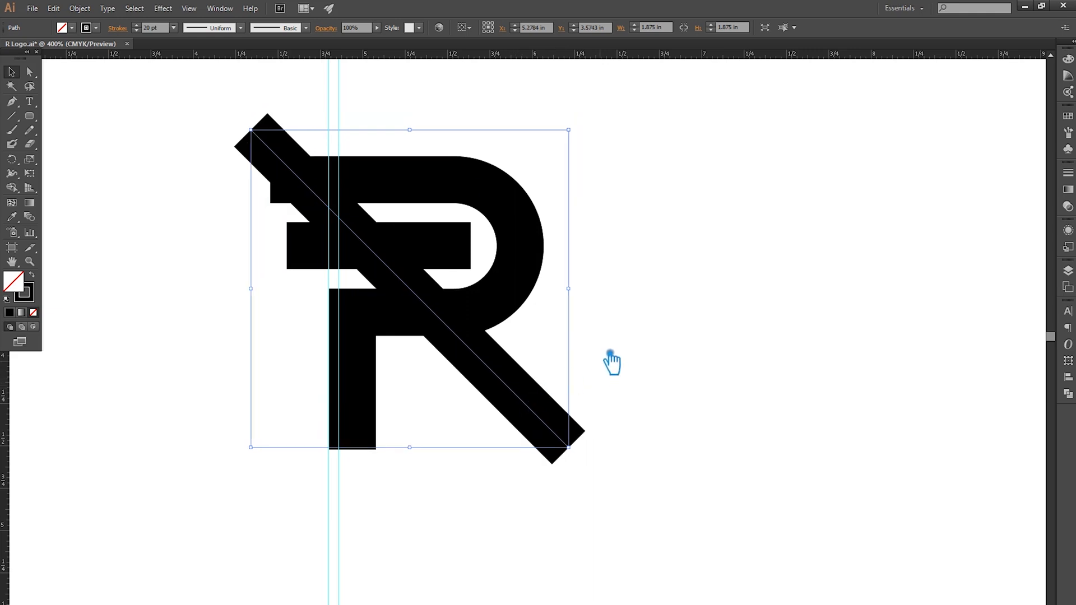
Enlarge the diagonal line to 2.353 in wide and high so that it extends past the stem's base level
{"action": "left_click", "coordinate": [600, 468]}
{"action": "left_click", "coordinate": [559, 443]}
{"action": "left_click_drag", "start_coordinate": [569, 447], "coordinate": [608, 486]}
Expand all the thick strokes of the letter into filled shapes
{"action": "left_click_drag", "start_coordinate": [698, 494], "coordinate": [207, 101]}
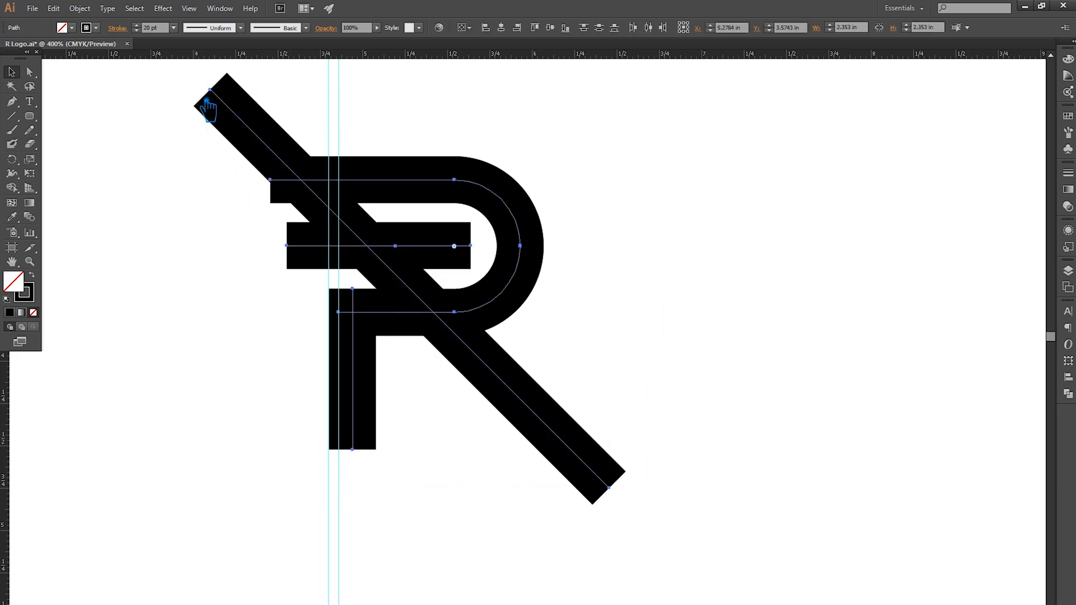
{"action": "left_click", "coordinate": [79, 8]}
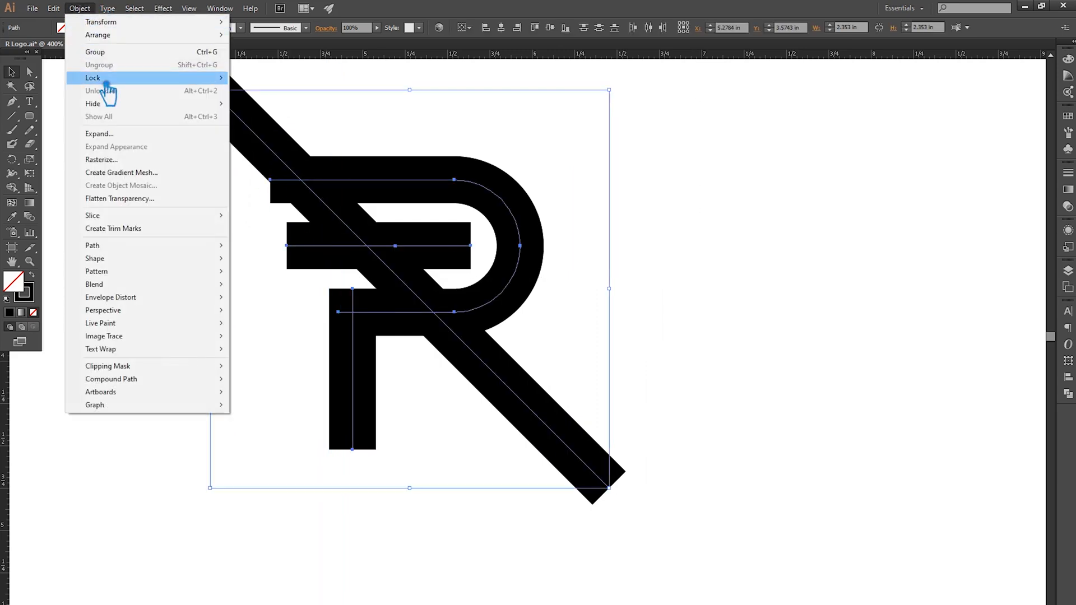
{"action": "left_click", "coordinate": [112, 134]}
{"action": "left_click", "coordinate": [515, 386]}
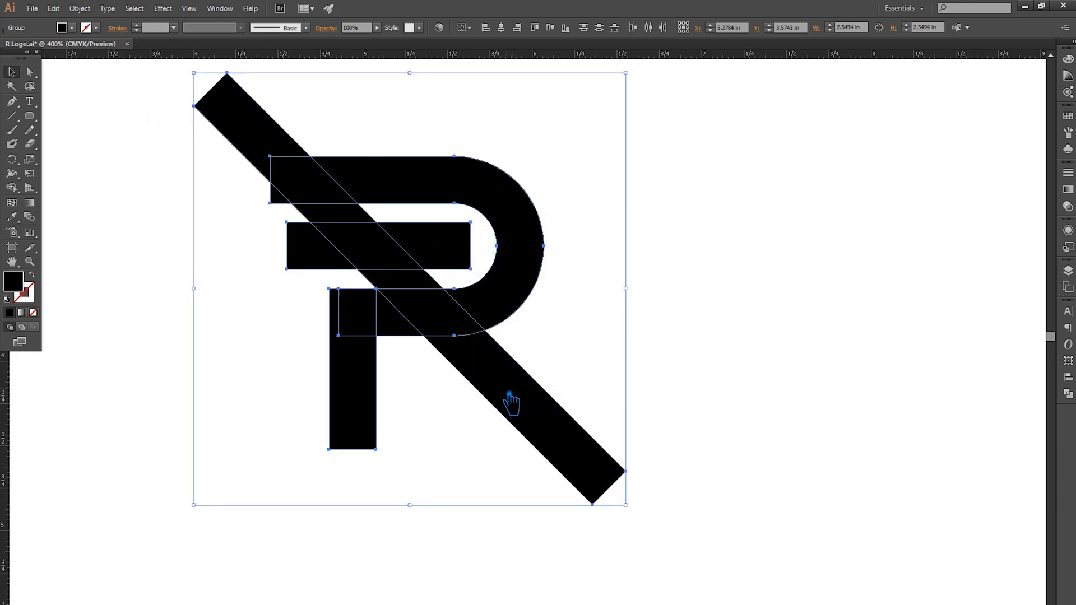
Divide all the overlapping shapes where they cross and ungroup the resulting pieces
{"action": "left_click", "coordinate": [1068, 394]}
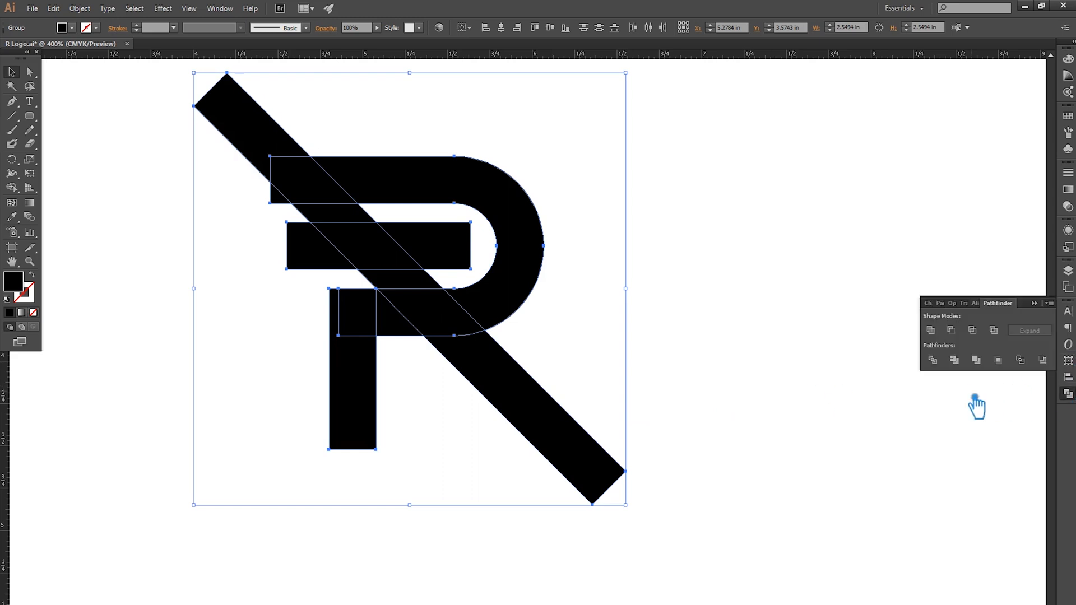
{"action": "left_click", "coordinate": [947, 377]}
{"action": "left_click", "coordinate": [881, 293]}
{"action": "right_click", "coordinate": [393, 260]}
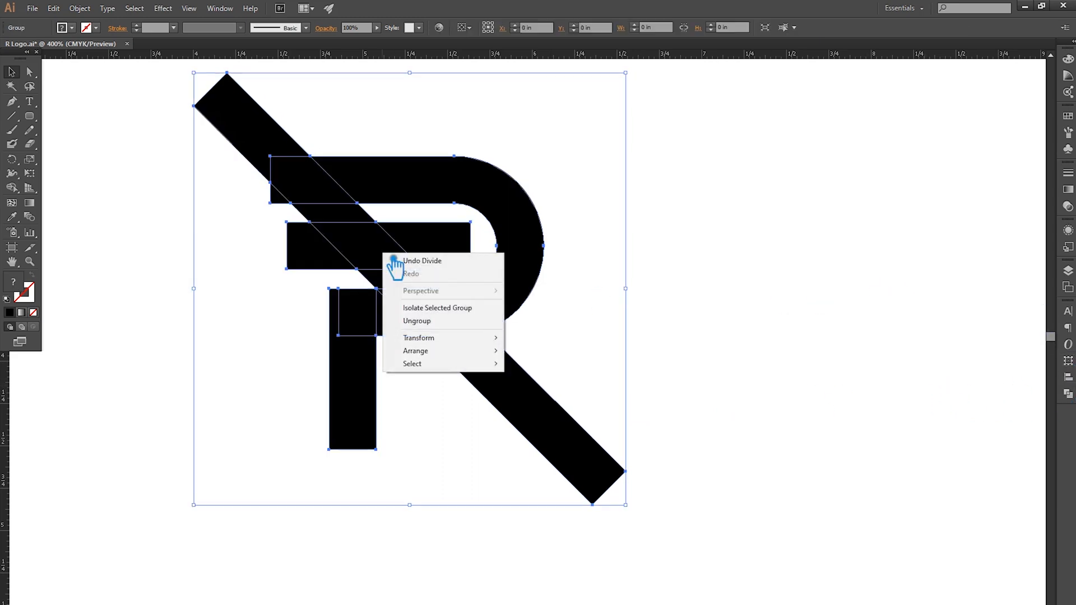
{"action": "left_click", "coordinate": [442, 323]}
{"action": "left_click", "coordinate": [653, 382]}
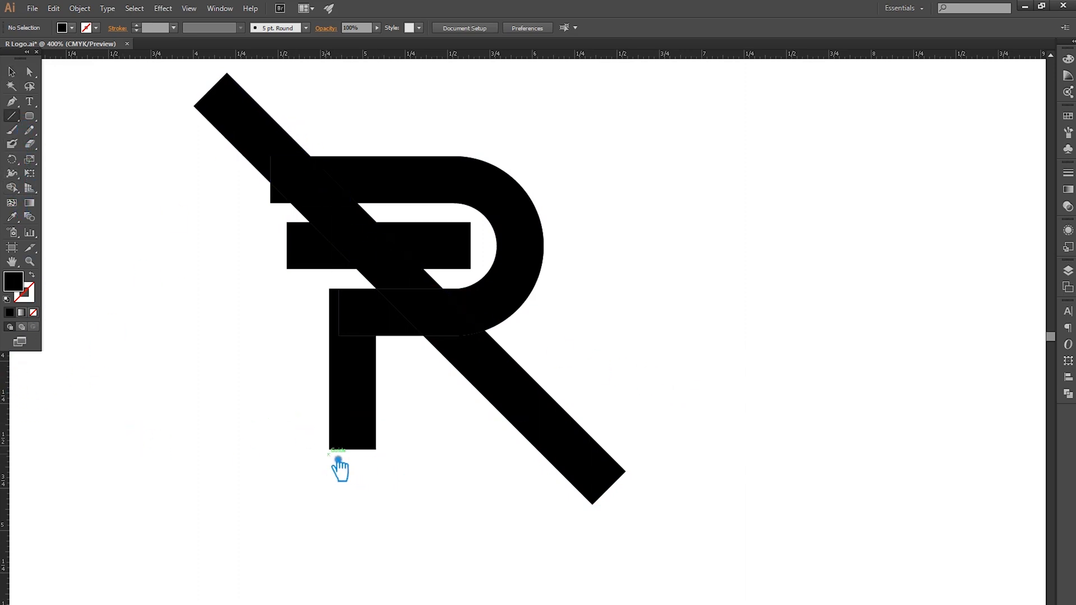
Draw a horizontal line about 2.24 in long from the stem's bottom-left corner across the diagonal leg
{"action": "left_click_drag", "start_coordinate": [329, 449], "coordinate": [708, 449]}
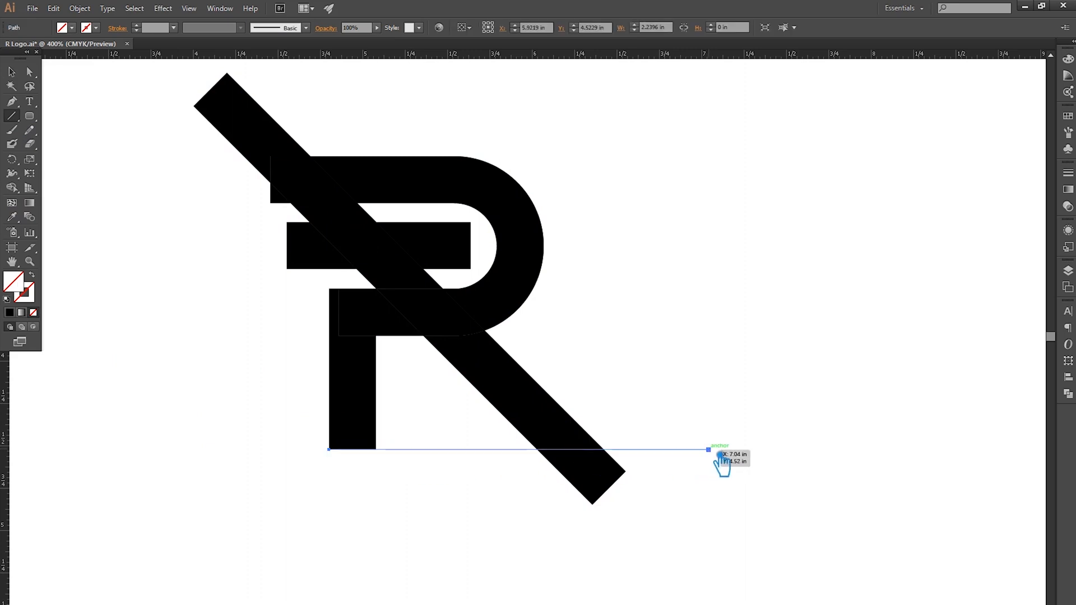
{"action": "left_click", "coordinate": [589, 449]}
{"action": "left_click", "coordinate": [567, 354]}
Divide the diagonal leg's lower piece along the horizontal base line
{"action": "left_click", "coordinate": [11, 72]}
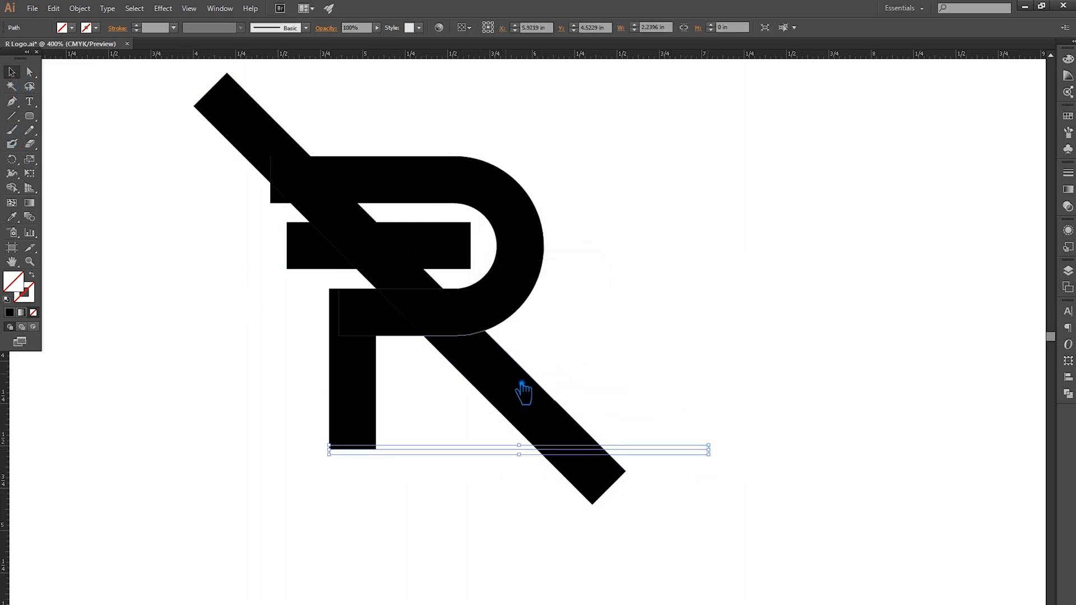
{"action": "left_click", "coordinate": [552, 411], "text": "shift"}
{"action": "left_click", "coordinate": [1068, 393]}
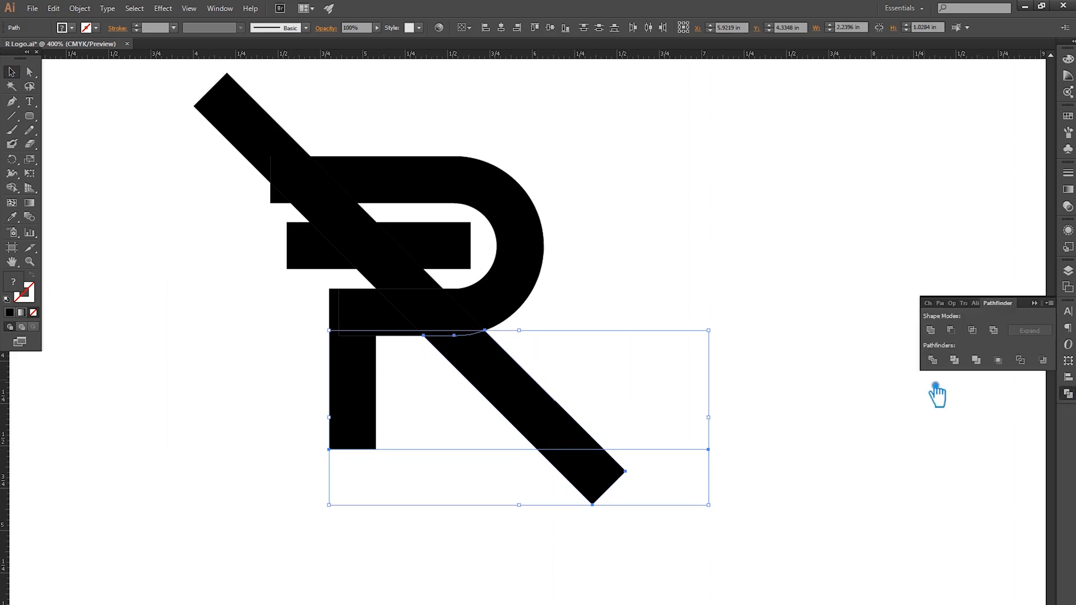
{"action": "left_click", "coordinate": [965, 358]}
{"action": "left_click", "coordinate": [1034, 302]}
{"action": "left_click", "coordinate": [735, 420]}
{"action": "key", "text": "ctrl+z"}
{"action": "left_click", "coordinate": [1068, 393]}
{"action": "left_click", "coordinate": [954, 360]}
{"action": "left_click", "coordinate": [797, 383]}
Ungroup the divided leg and delete its tip below the base line
{"action": "right_click", "coordinate": [592, 482]}
{"action": "left_click", "coordinate": [620, 541]}
{"action": "left_click", "coordinate": [694, 497]}
{"action": "left_click", "coordinate": [608, 489]}
{"action": "key", "text": "Delete"}
Select the two left-end anchor points of the top bar and nudge them left beyond the diagonal's lower edge
{"action": "key", "text": "a"}
{"action": "left_click", "coordinate": [273, 154]}
{"action": "left_click", "coordinate": [755, 222]}
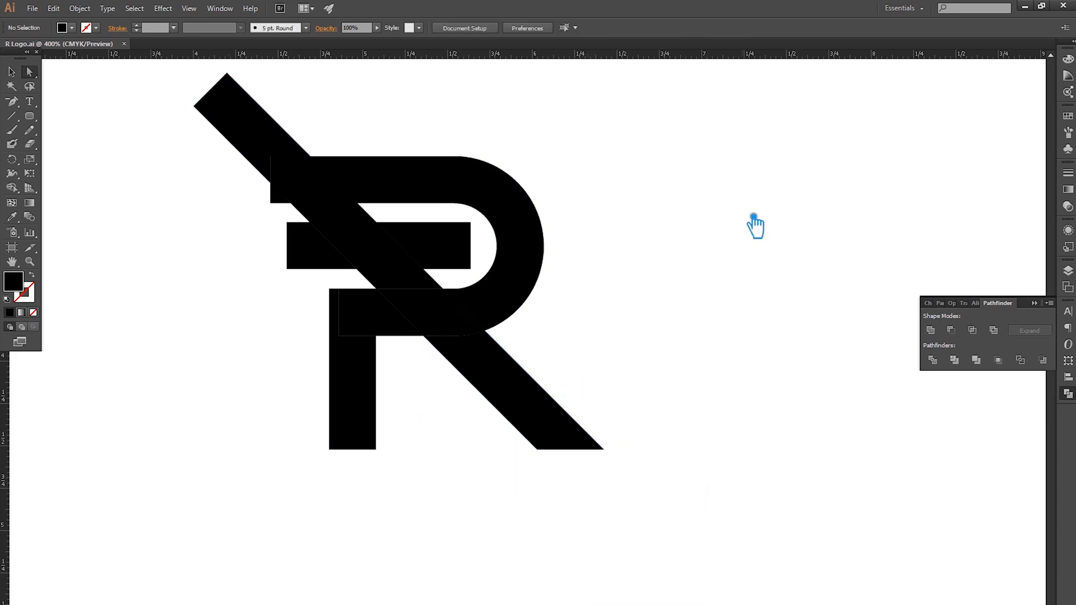
{"action": "left_click", "coordinate": [332, 184]}
{"action": "left_click", "coordinate": [270, 156]}
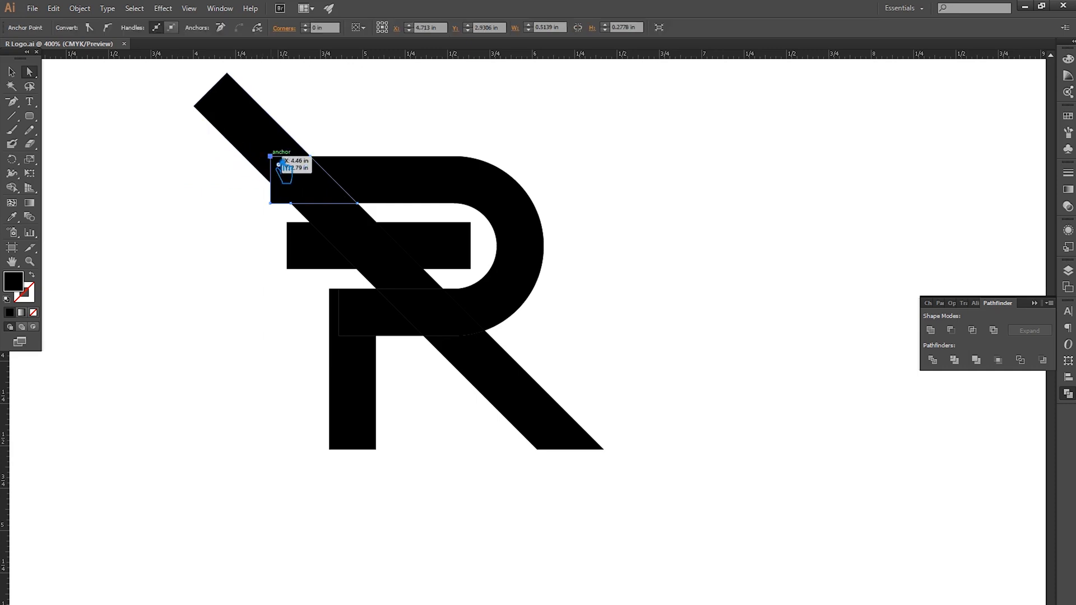
{"action": "left_click", "coordinate": [279, 210], "text": "shift"}
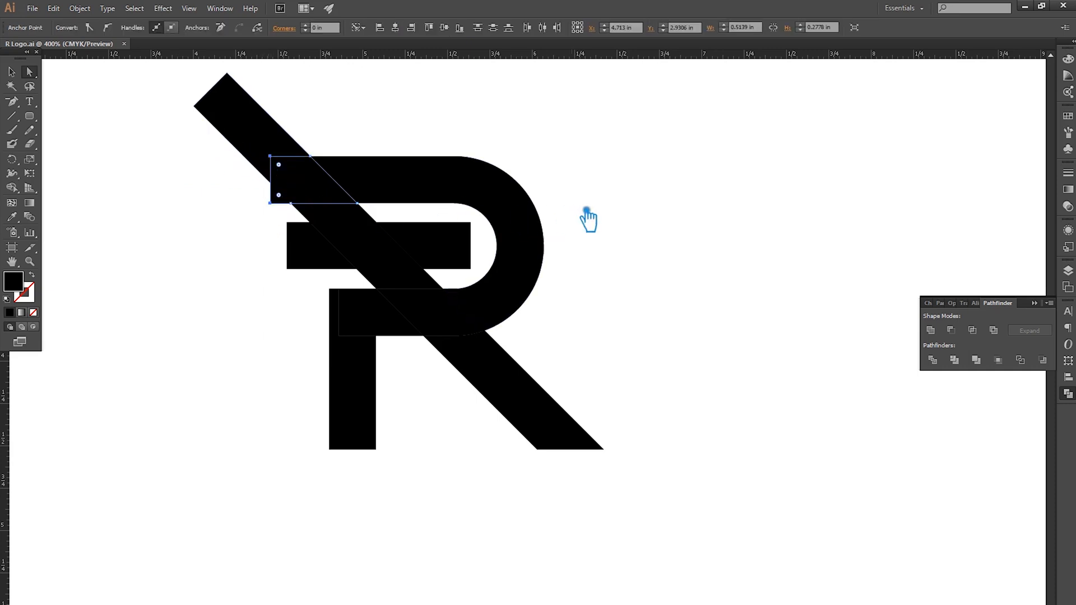
{"action": "key", "text": "Left"}
{"action": "key", "text": "Left"}
{"action": "key", "text": "Left"}
{"action": "key", "text": "Left"}
{"action": "key", "text": "Left"}
{"action": "key", "text": "Left"}
{"action": "key", "text": "Left"}
{"action": "key", "text": "Left"}
{"action": "key", "text": "Left"}
{"action": "key", "text": "Left"}
{"action": "key", "text": "Left"}
{"action": "key", "text": "Left"}
{"action": "key", "text": "Left"}
{"action": "key", "text": "Left"}
{"action": "key", "text": "Left"}
{"action": "key", "text": "Left"}
{"action": "key", "text": "Left"}
{"action": "key", "text": "Left"}
{"action": "key", "text": "Left"}
{"action": "key", "text": "Left"}
{"action": "key", "text": "Left"}
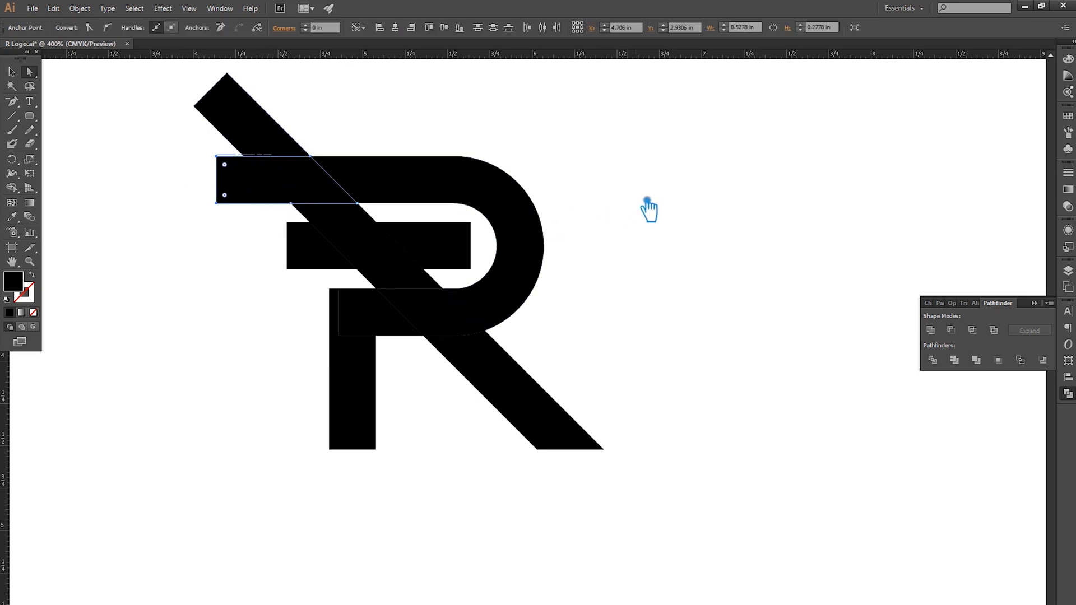
Divide all the letter's shapes again and ungroup the resulting pieces
{"action": "key", "text": "v"}
{"action": "key", "text": "ctrl+a"}
{"action": "left_click", "coordinate": [896, 274]}
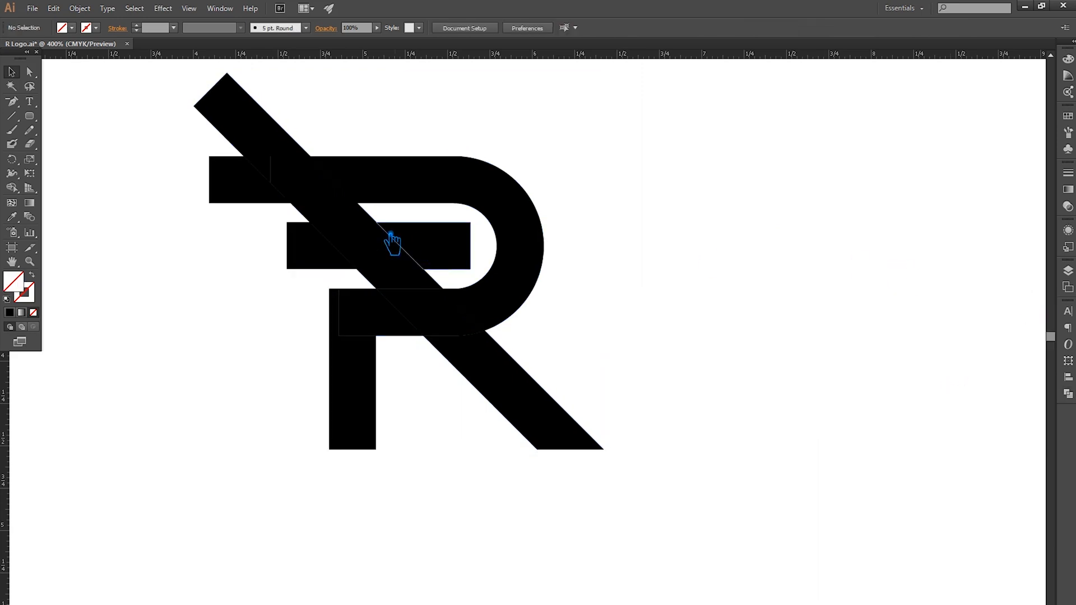
{"action": "right_click", "coordinate": [342, 223]}
{"action": "left_click", "coordinate": [397, 298]}
{"action": "left_click", "coordinate": [193, 233]}
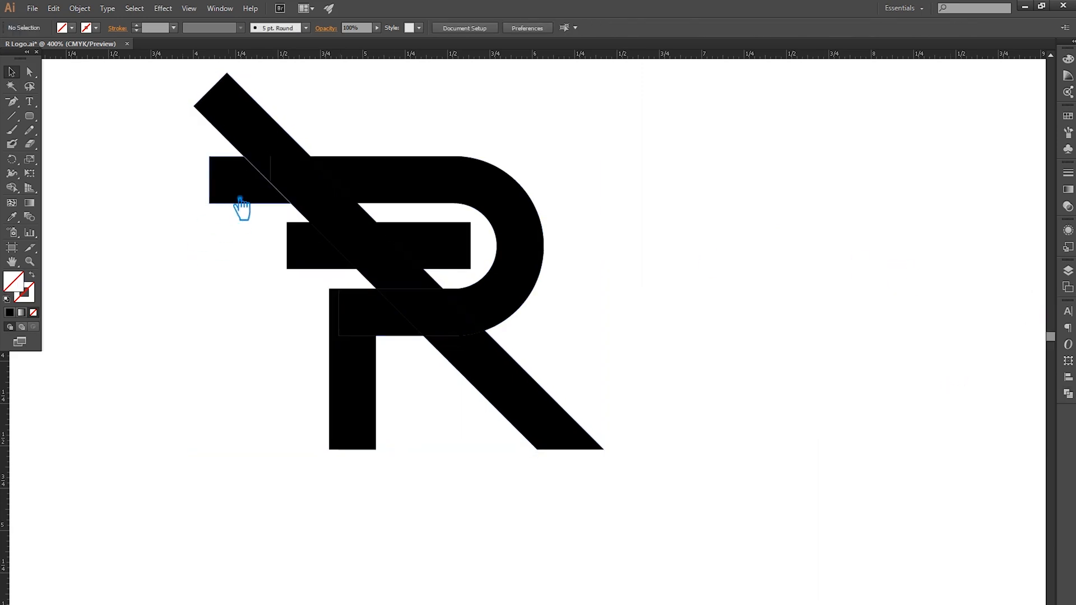
Delete the diagonal's pieces above the top bar and in the gaps between bars, plus the bar ends left of the diagonal
{"action": "left_click", "coordinate": [238, 135]}
{"action": "key", "text": "Delete"}
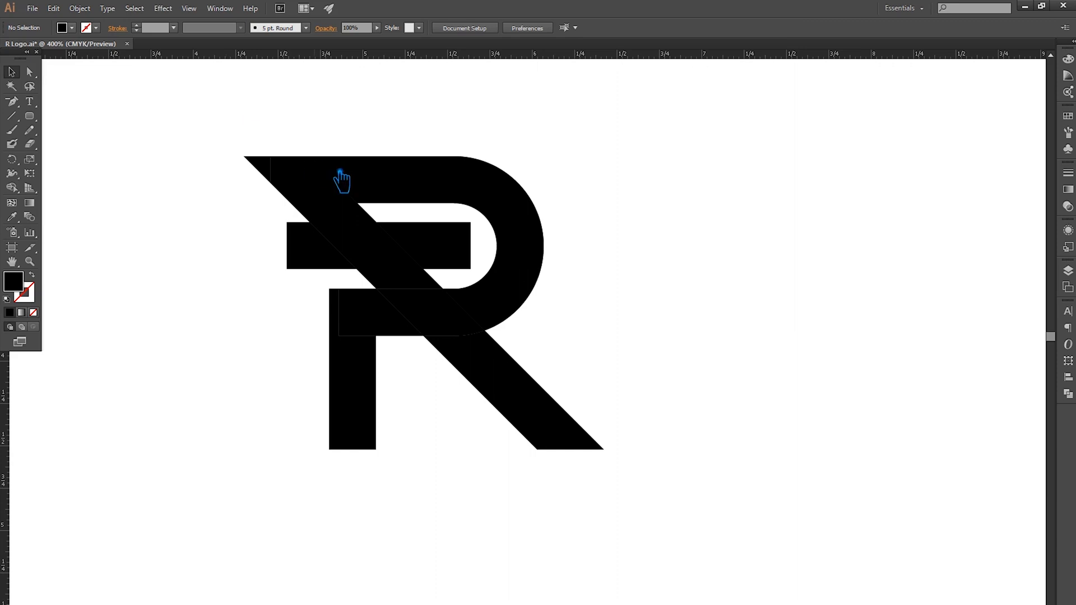
{"action": "left_click", "coordinate": [358, 224]}
{"action": "key", "text": "Delete"}
{"action": "left_click", "coordinate": [415, 289]}
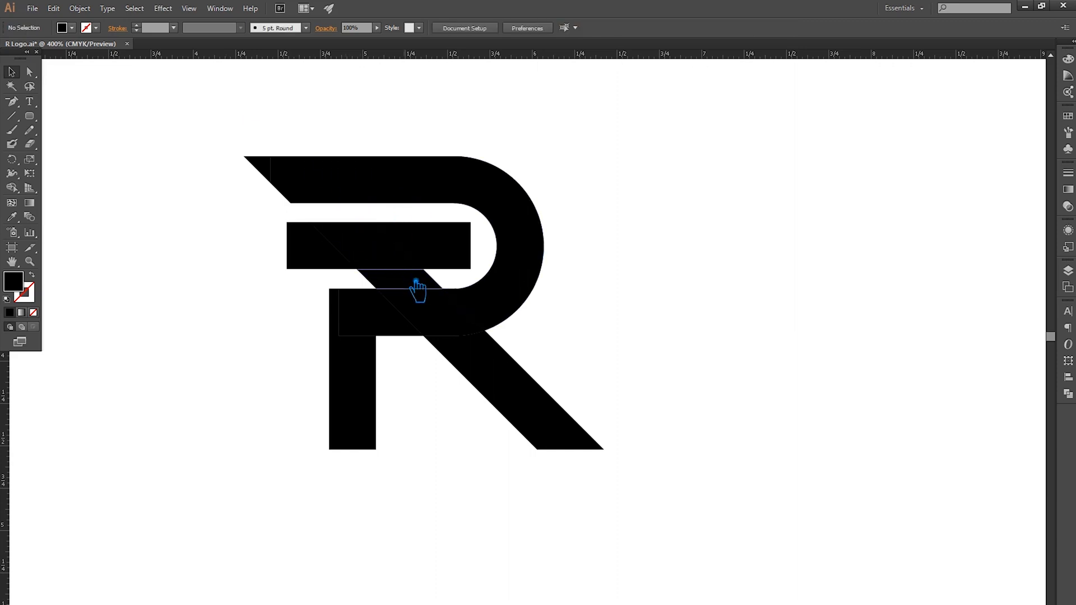
{"action": "key", "text": "Delete"}
{"action": "left_click", "coordinate": [312, 261]}
{"action": "key", "text": "Delete"}
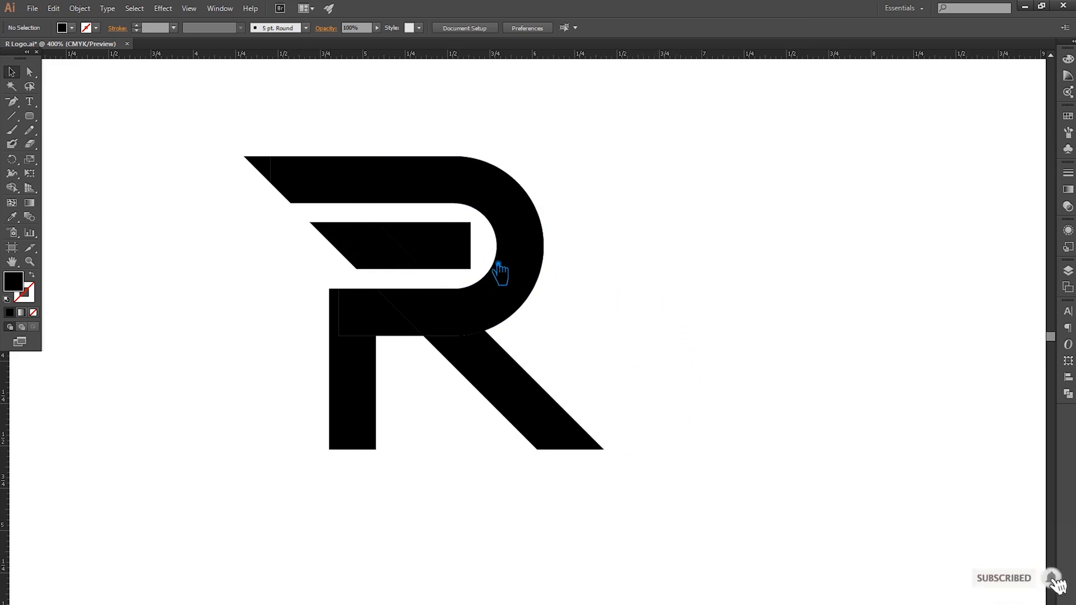
Unite the two pieces of the inner bar and remove the redundant anchor points along its upper and lower edges
{"action": "left_click", "coordinate": [455, 261]}
{"action": "left_click", "coordinate": [364, 258], "text": "shift"}
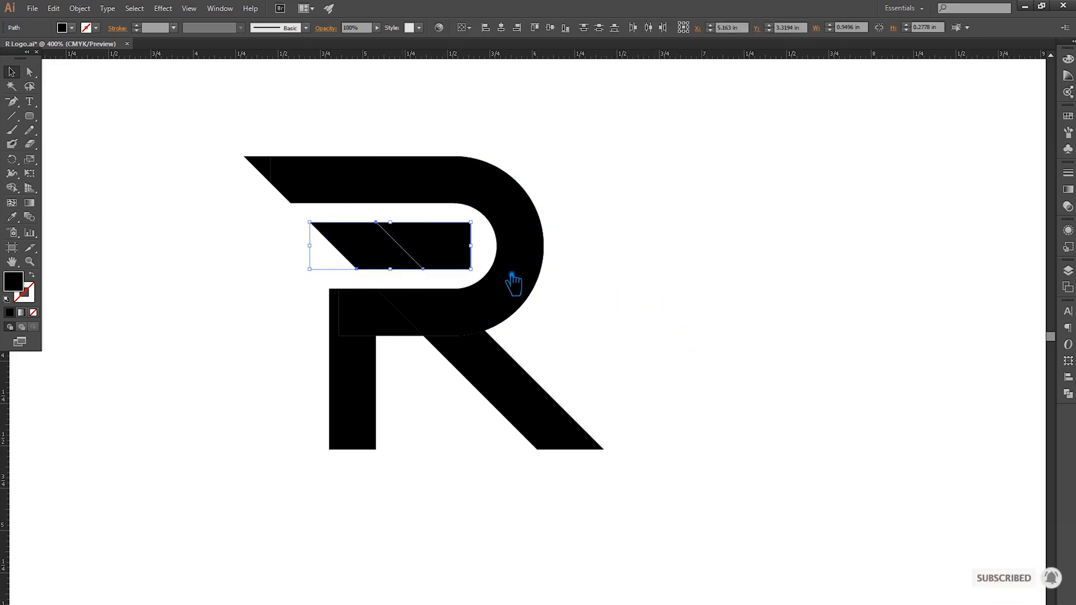
{"action": "left_click", "coordinate": [1068, 394]}
{"action": "left_click", "coordinate": [937, 331]}
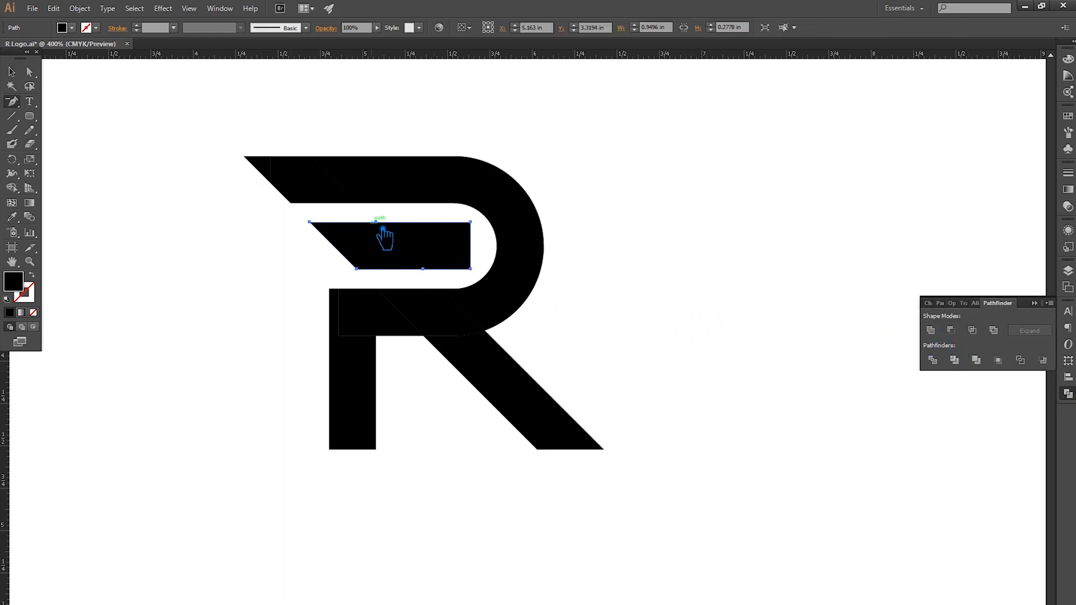
{"action": "key", "text": "p"}
{"action": "key", "text": "ctrl+z"}
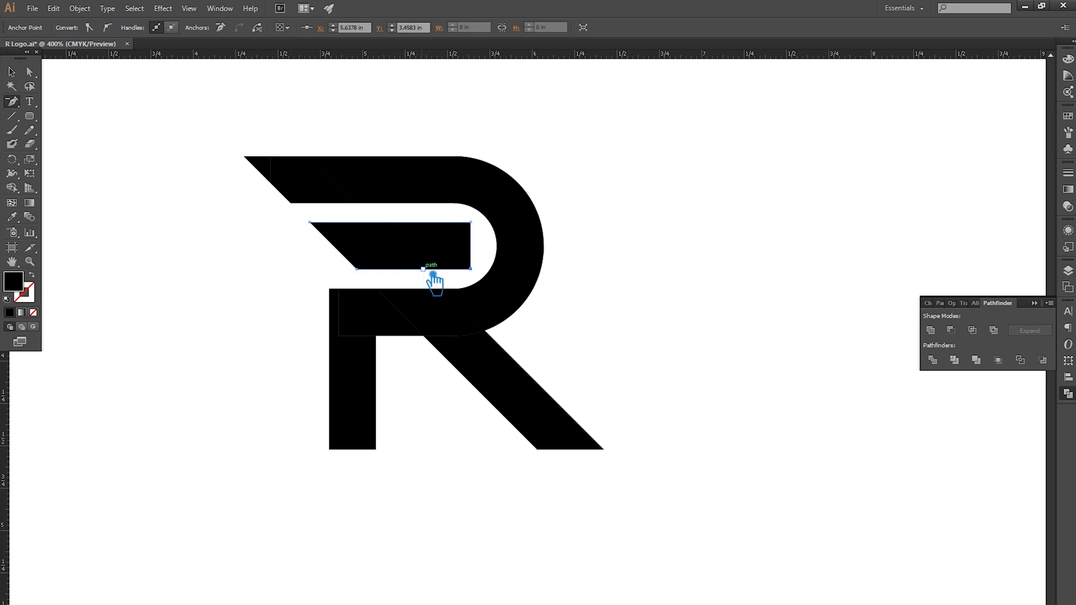
Round both right-end corners of the inner bar with a 0.14 in radius
{"action": "key", "text": "a"}
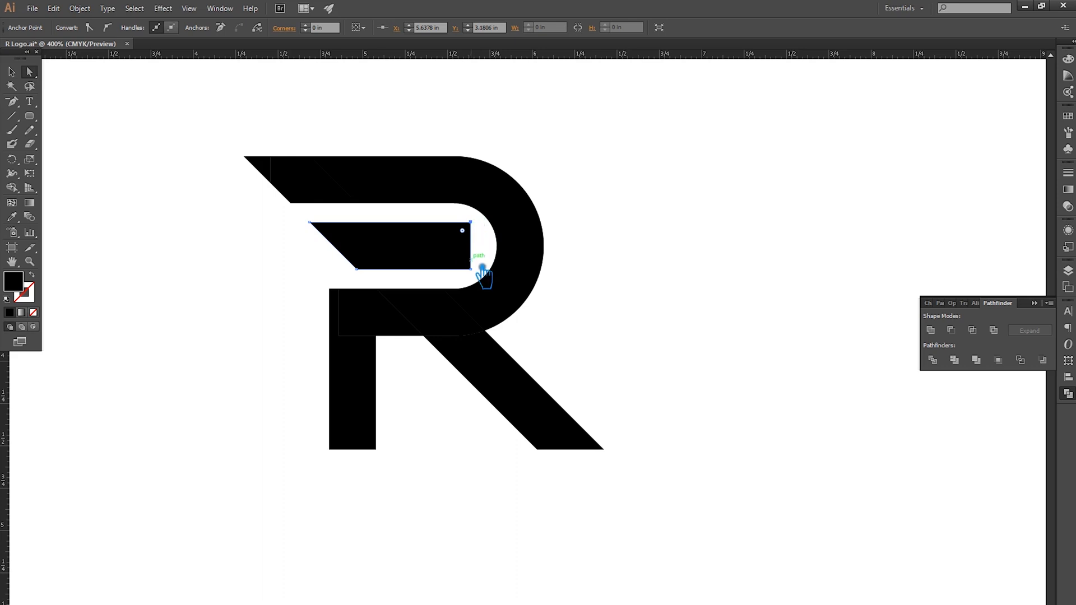
{"action": "left_click", "coordinate": [477, 269]}
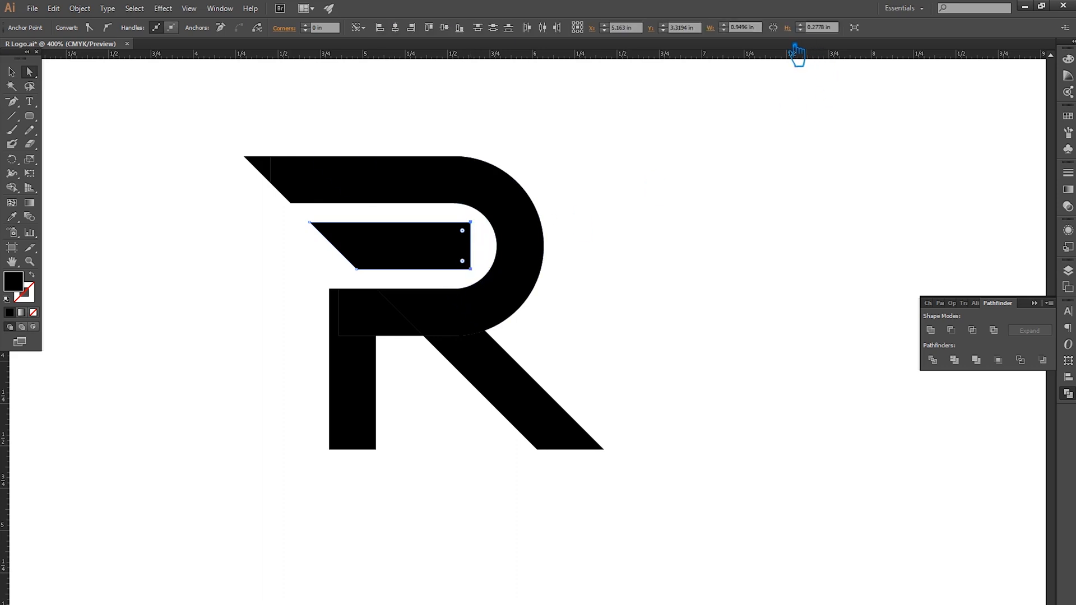
{"action": "left_click", "coordinate": [307, 26]}
{"action": "scroll", "coordinate": [318, 35], "scroll_direction": "up", "scroll_amount": 4}
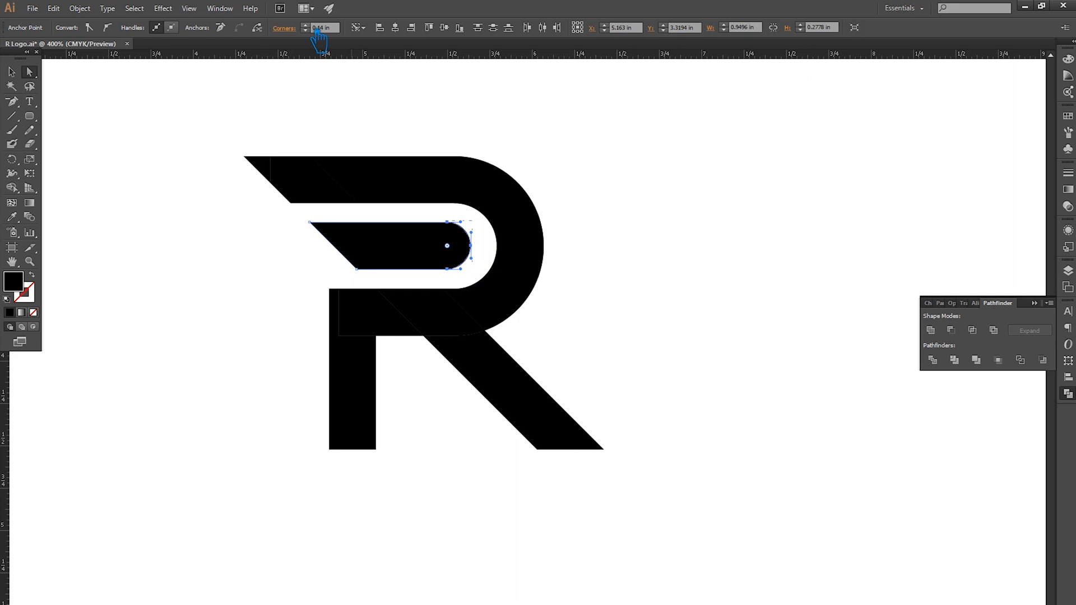
{"action": "scroll", "coordinate": [324, 44], "scroll_direction": "up", "scroll_amount": 2}
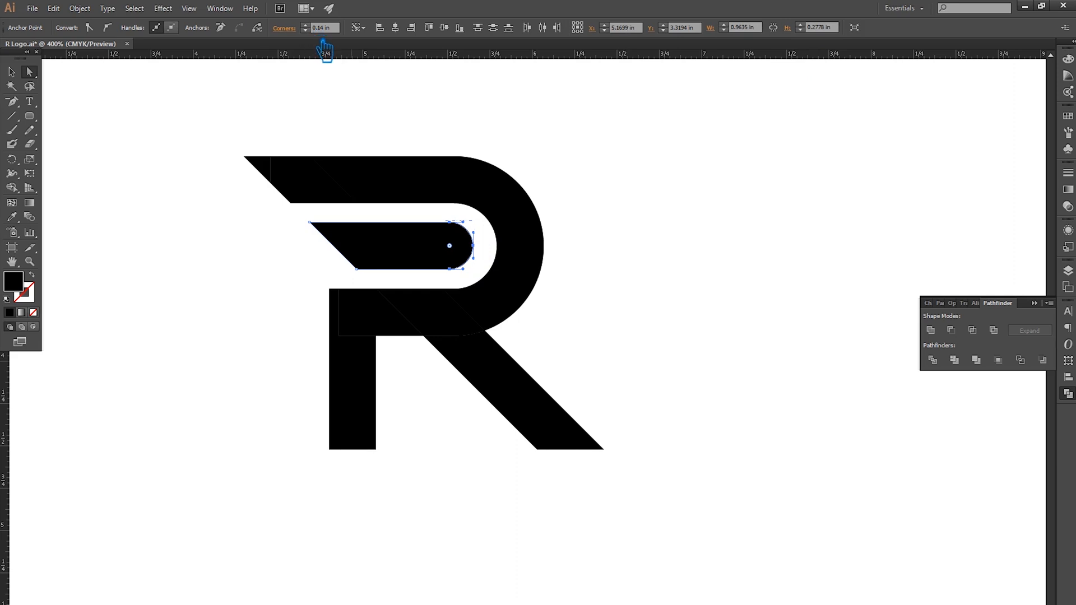
Nudge the inner bar's rounded end right to make the bar about 0.99 in wide, and deselect it
{"action": "key", "text": "Right"}
{"action": "key", "text": "Right"}
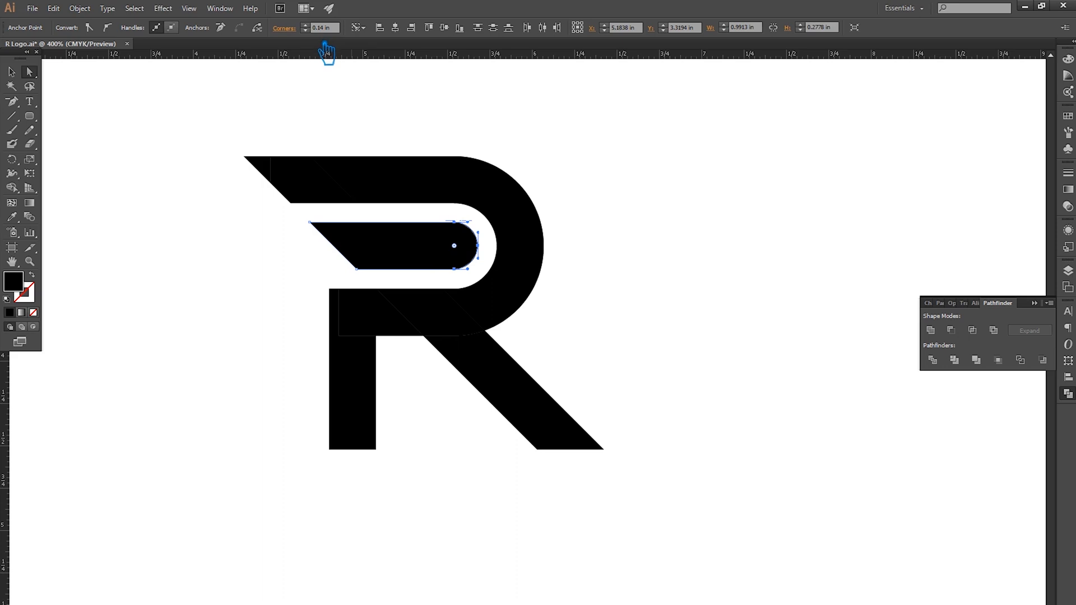
{"action": "left_click", "coordinate": [11, 72]}
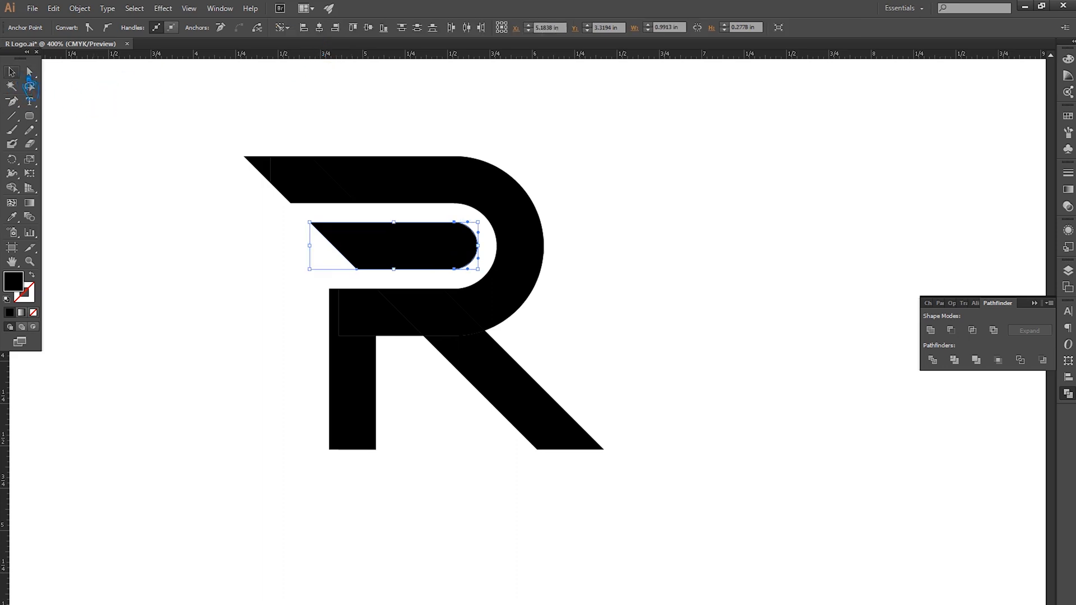
{"action": "left_click", "coordinate": [176, 153]}
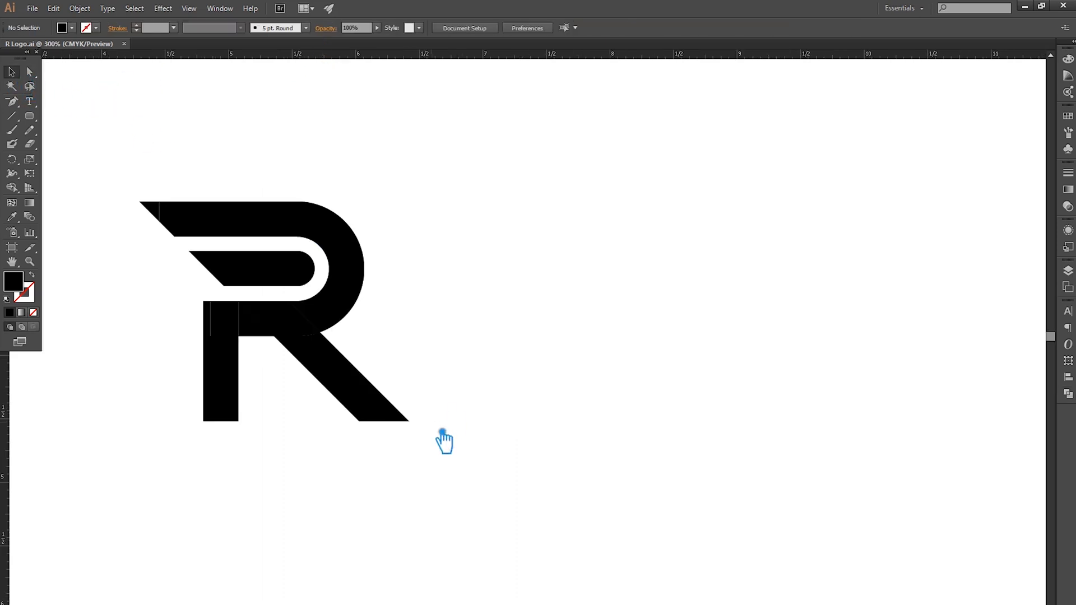
Delete the leftover unfilled pieces in the gap around the inner bar
{"action": "left_click_drag", "start_coordinate": [434, 492], "coordinate": [123, 202]}
{"action": "left_click", "coordinate": [115, 293]}
{"action": "left_click", "coordinate": [244, 249]}
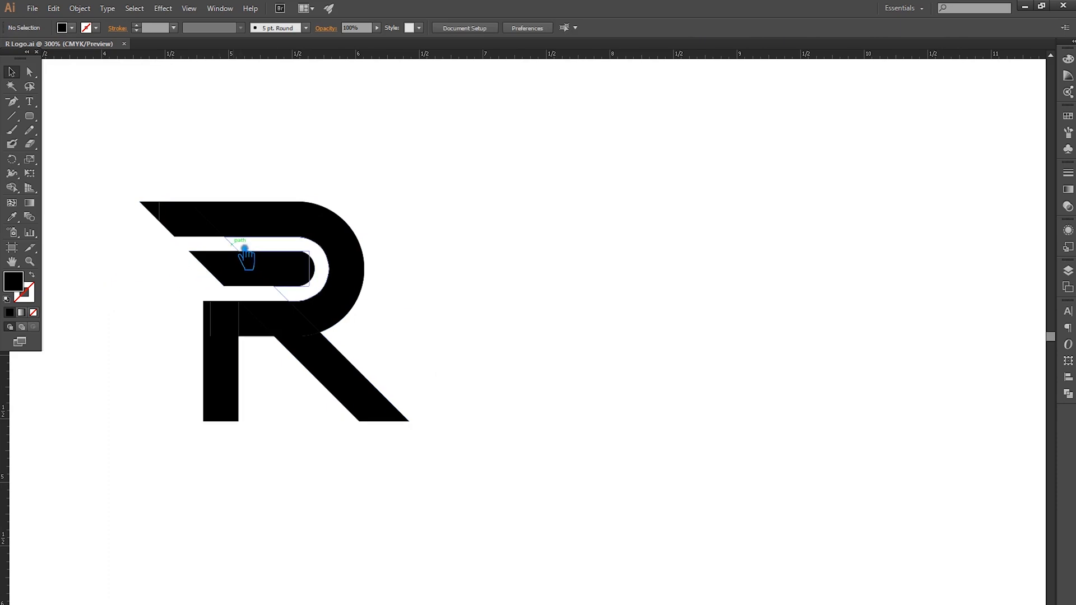
{"action": "left_click", "coordinate": [245, 257]}
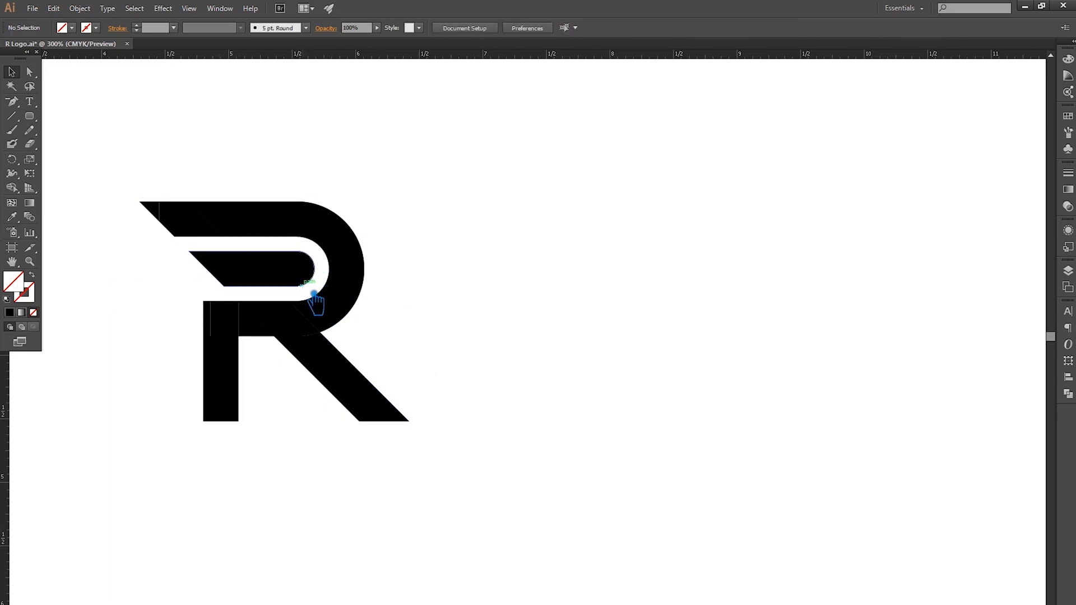
{"action": "left_click", "coordinate": [430, 329]}
Select all the letter's pieces and unite the touching ones into solid shapes
{"action": "left_click_drag", "start_coordinate": [524, 493], "coordinate": [138, 200]}
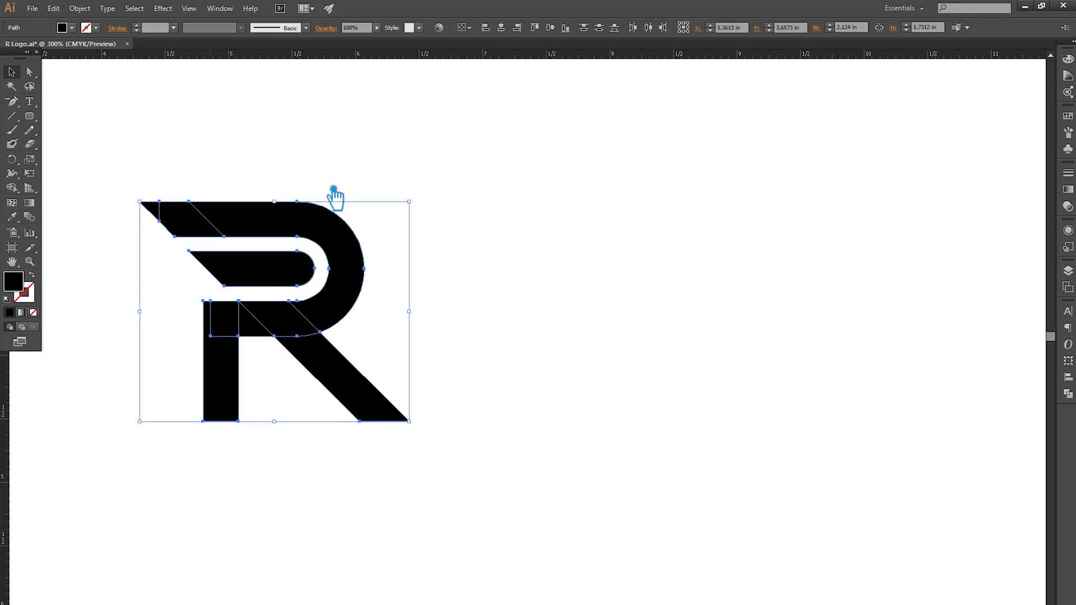
{"action": "left_click", "coordinate": [1068, 394]}
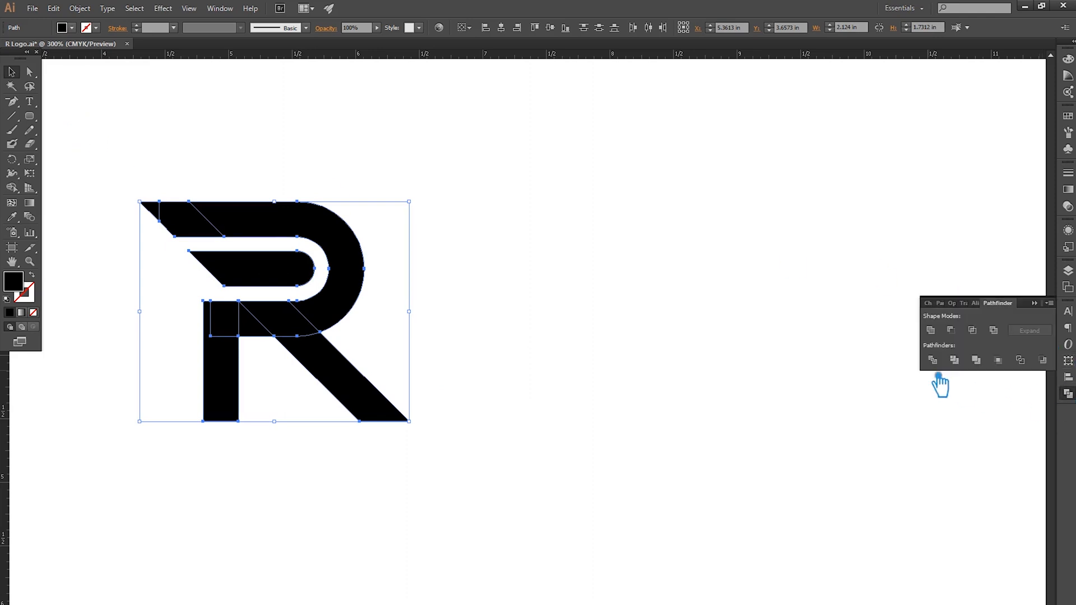
{"action": "left_click", "coordinate": [932, 330]}
Remove the redundant anchor points along the straight edges of the united R outline
{"action": "key", "text": "p"}
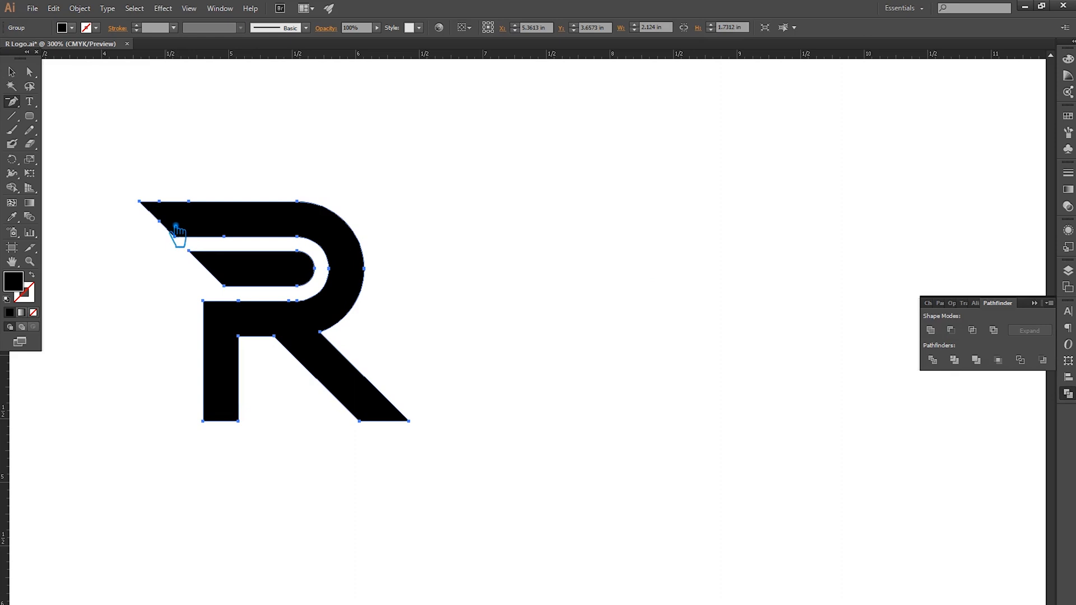
{"action": "left_click", "coordinate": [163, 221]}
{"action": "key", "text": "ctrl+z"}
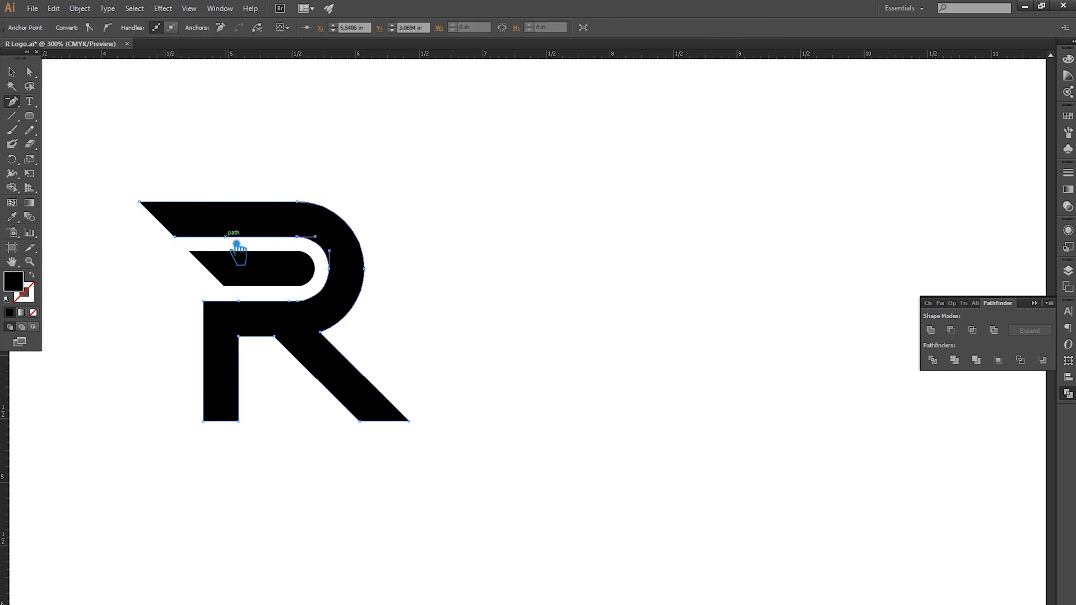
{"action": "left_click", "coordinate": [250, 305]}
{"action": "left_click", "coordinate": [249, 307]}
{"action": "left_click", "coordinate": [11, 71]}
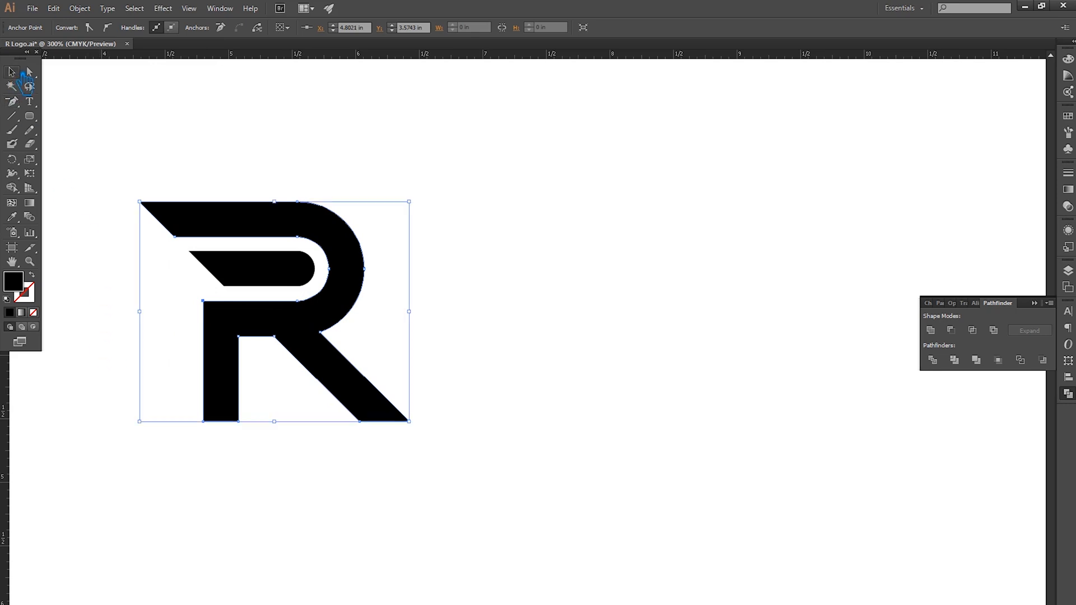
Deselect the finished R and save the logo document
{"action": "left_click", "coordinate": [277, 295]}
{"action": "left_click", "coordinate": [539, 300]}
{"action": "left_click", "coordinate": [335, 320]}
{"action": "left_click", "coordinate": [496, 324]}
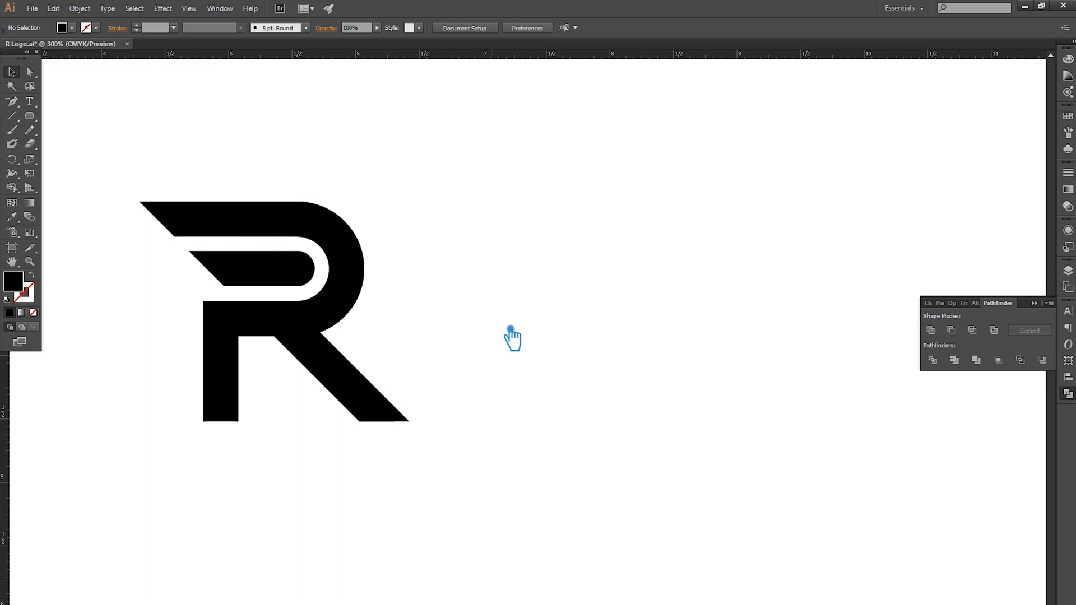
{"action": "key", "text": "ctrl+s"}
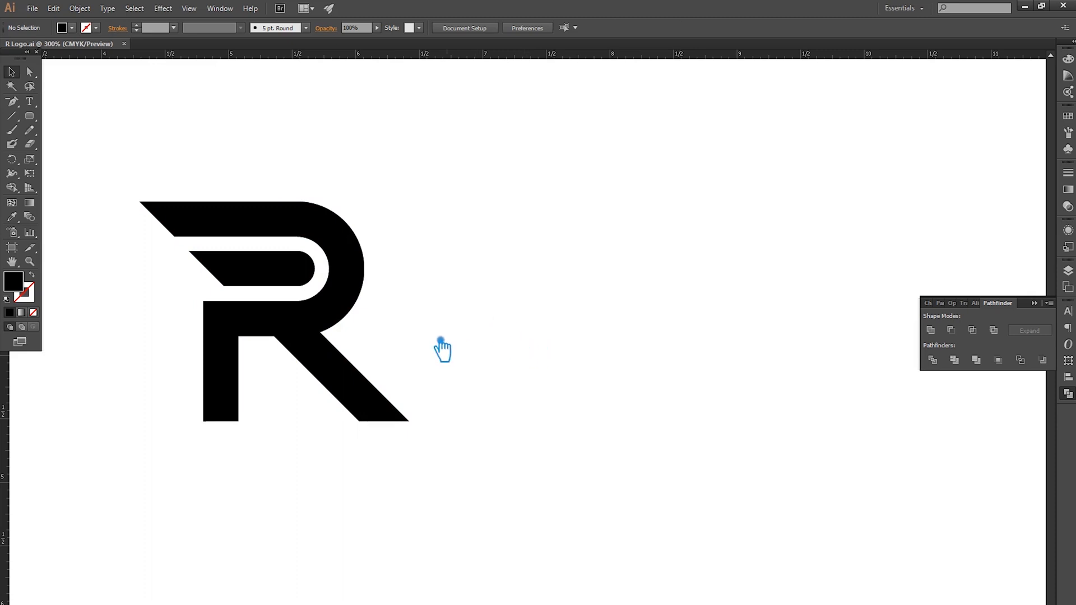
Place a copy of the R beside the original and offset the copy's paths outward with mitered joins
{"action": "left_click_drag", "start_coordinate": [519, 370], "coordinate": [479, 373]}
{"action": "left_click_drag", "start_coordinate": [259, 341], "coordinate": [506, 336]}
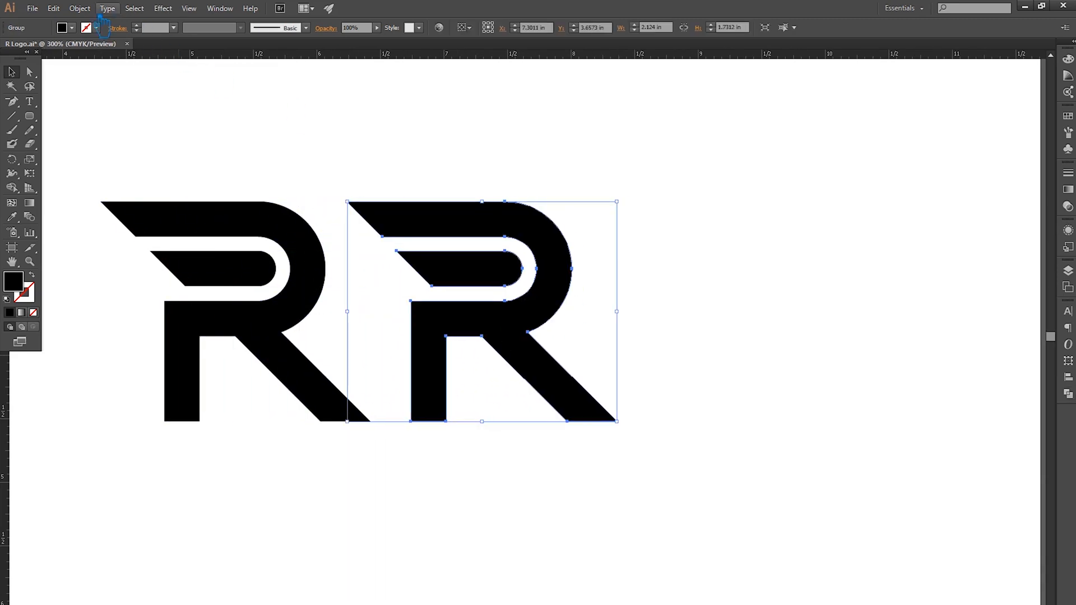
{"action": "left_click", "coordinate": [79, 8]}
{"action": "mouse_move", "coordinate": [128, 247]}
{"action": "left_click", "coordinate": [267, 288]}
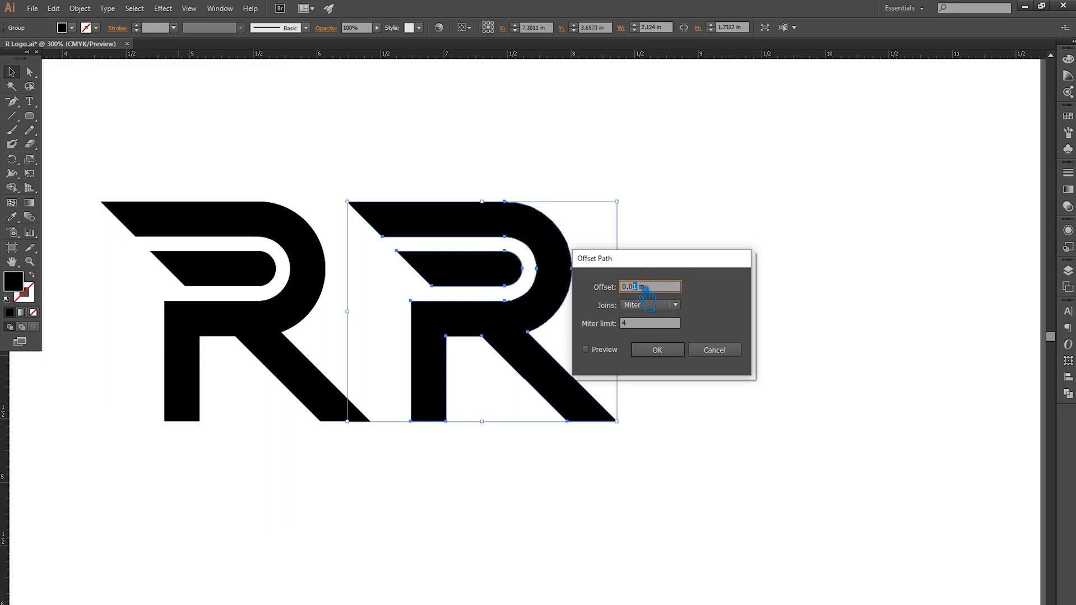
{"action": "left_click", "coordinate": [672, 351]}
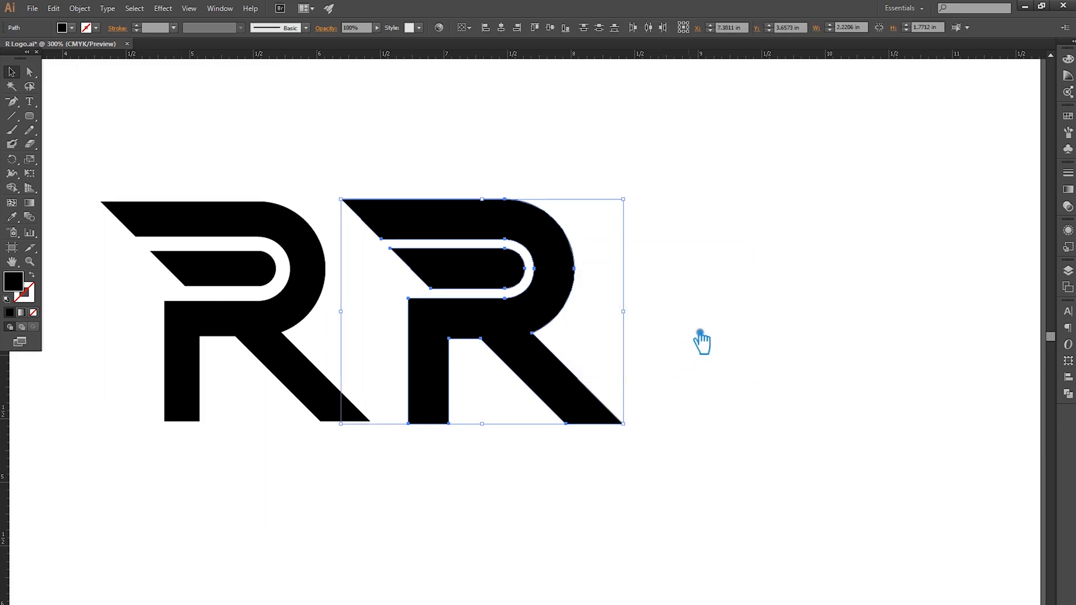
Select the copied R together with its offset outlines and unite them into one bolder R
{"action": "left_click", "coordinate": [733, 324]}
{"action": "left_click_drag", "start_coordinate": [661, 470], "coordinate": [388, 167]}
{"action": "left_click", "coordinate": [706, 334]}
{"action": "left_click_drag", "start_coordinate": [613, 459], "coordinate": [428, 163]}
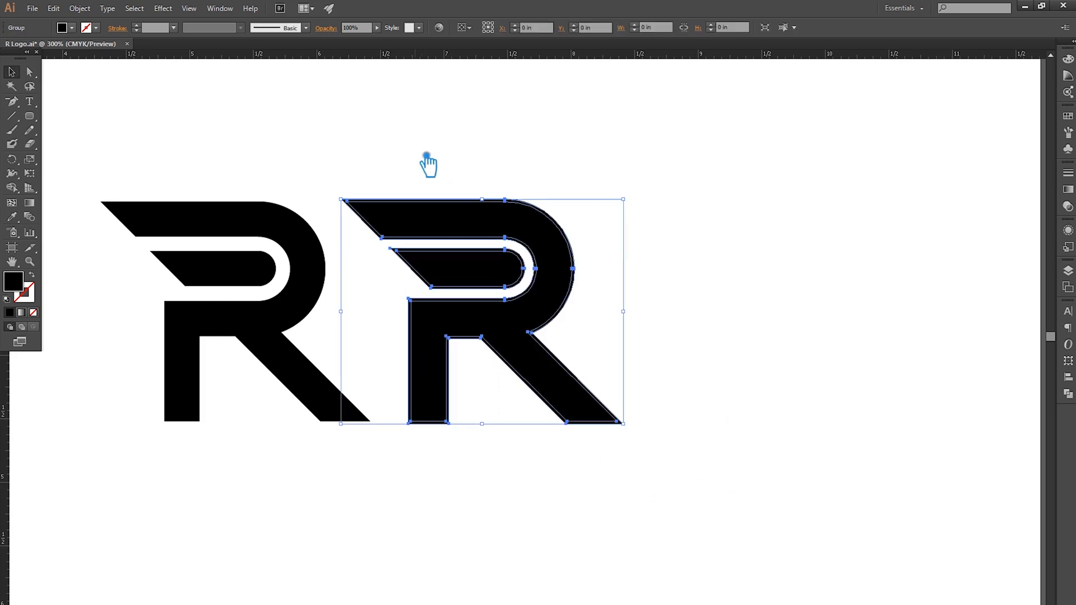
{"action": "left_click", "coordinate": [337, 129]}
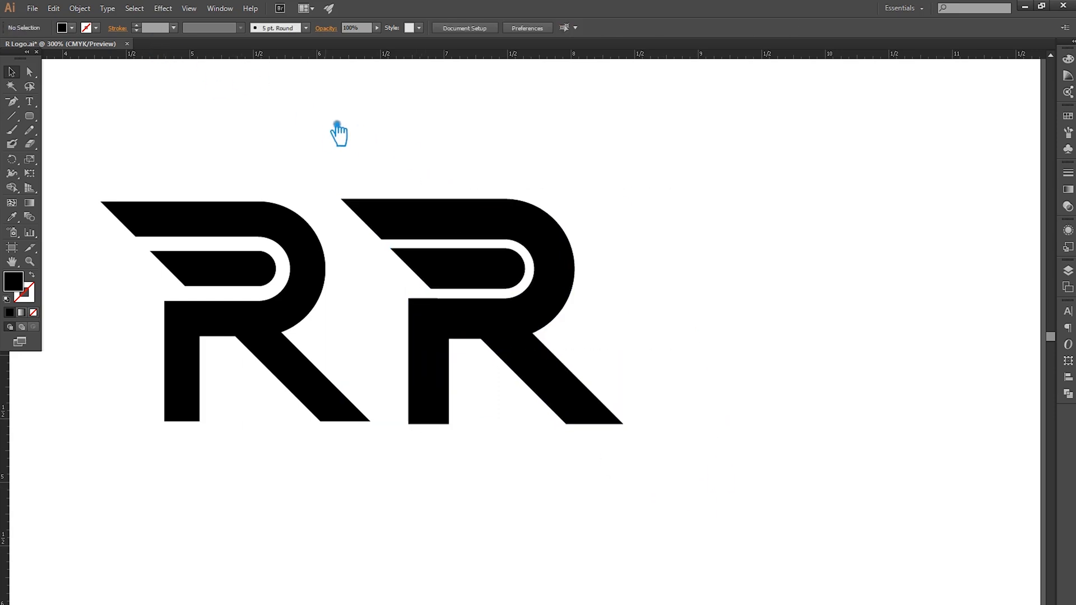
{"action": "left_click_drag", "start_coordinate": [692, 483], "coordinate": [389, 149]}
{"action": "left_click", "coordinate": [80, 8]}
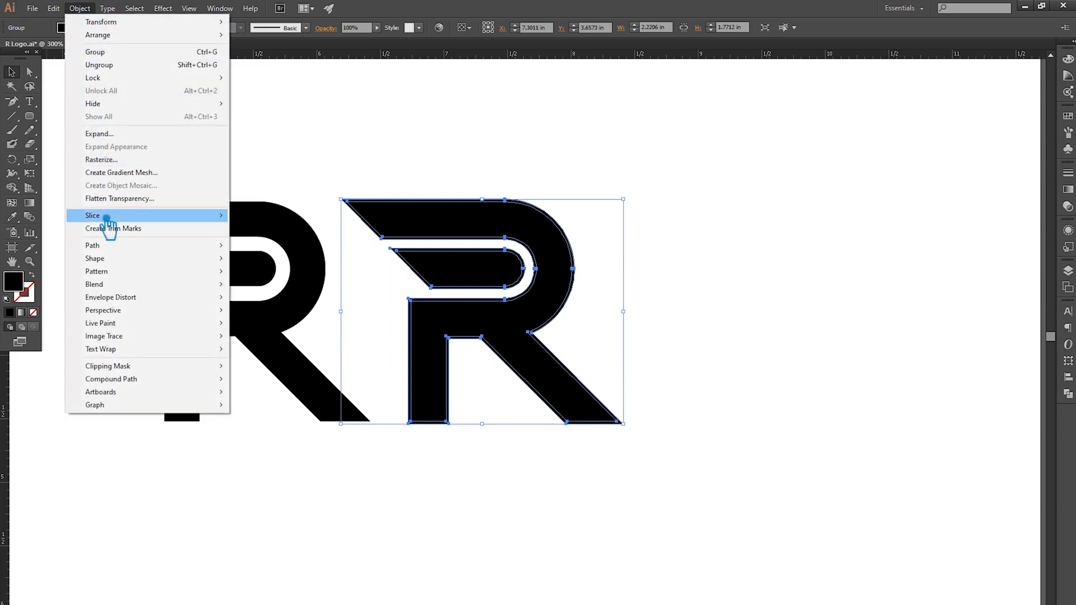
{"action": "mouse_move", "coordinate": [135, 258]}
{"action": "left_click", "coordinate": [1068, 394]}
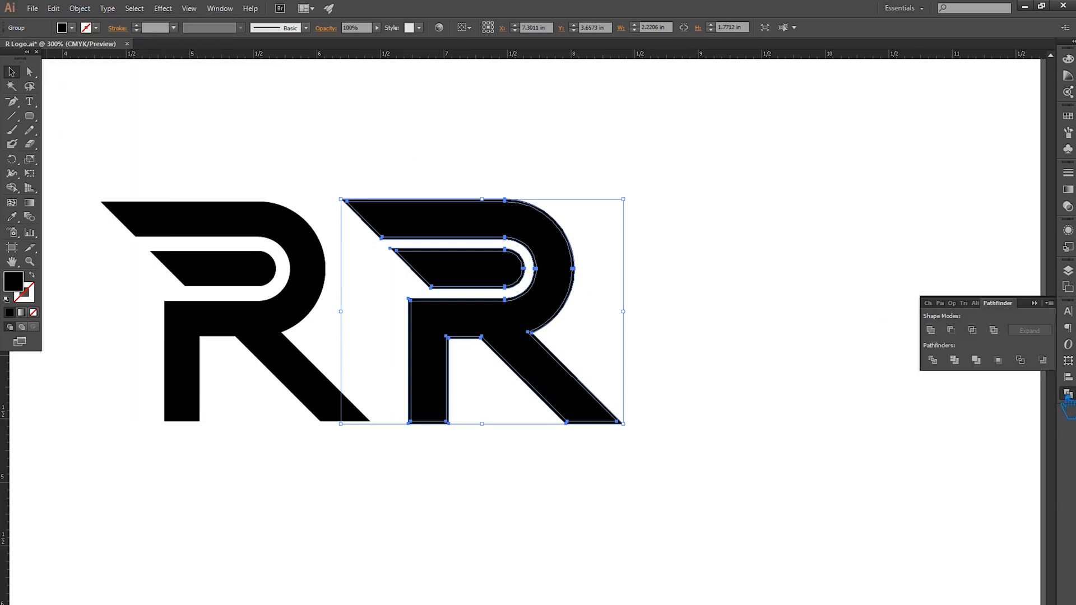
{"action": "left_click", "coordinate": [852, 264]}
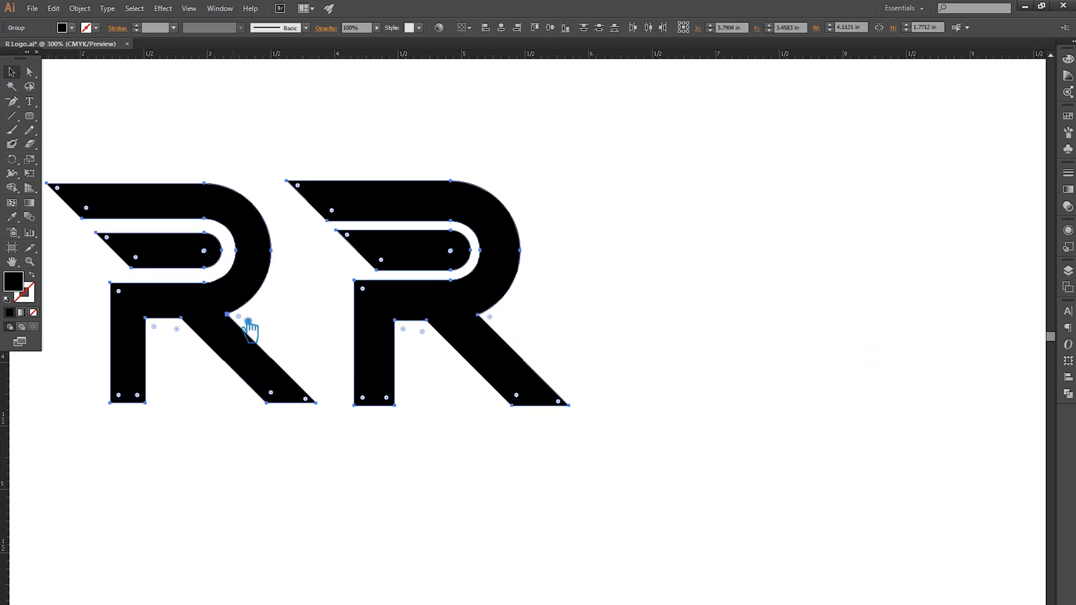
Group each R's pieces and duplicate both letters to the right to form a row of four
{"action": "key", "text": "ctrl+g"}
{"action": "left_click_drag", "start_coordinate": [385, 336], "coordinate": [883, 356]}
{"action": "left_click", "coordinate": [774, 490]}
{"action": "scroll", "coordinate": [774, 490], "scroll_direction": "right", "scroll_amount": 1}
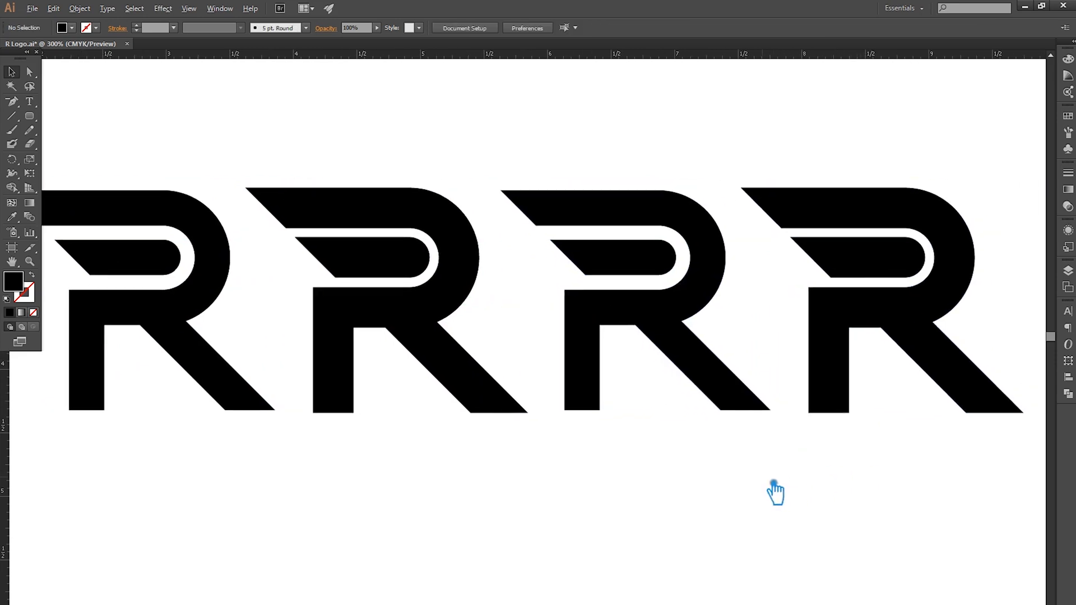
Scale all four Rs down together to about 0.98 in tall and deselect them
{"action": "left_click_drag", "start_coordinate": [919, 483], "coordinate": [135, 212]}
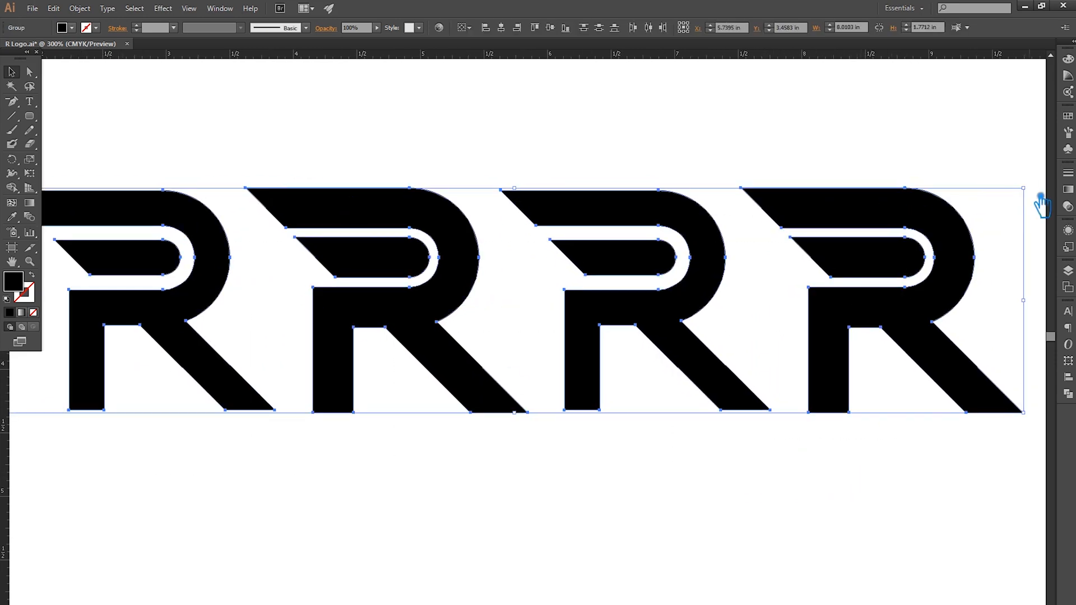
{"action": "left_click_drag", "start_coordinate": [1036, 194], "coordinate": [834, 308]}
{"action": "left_click", "coordinate": [605, 397]}
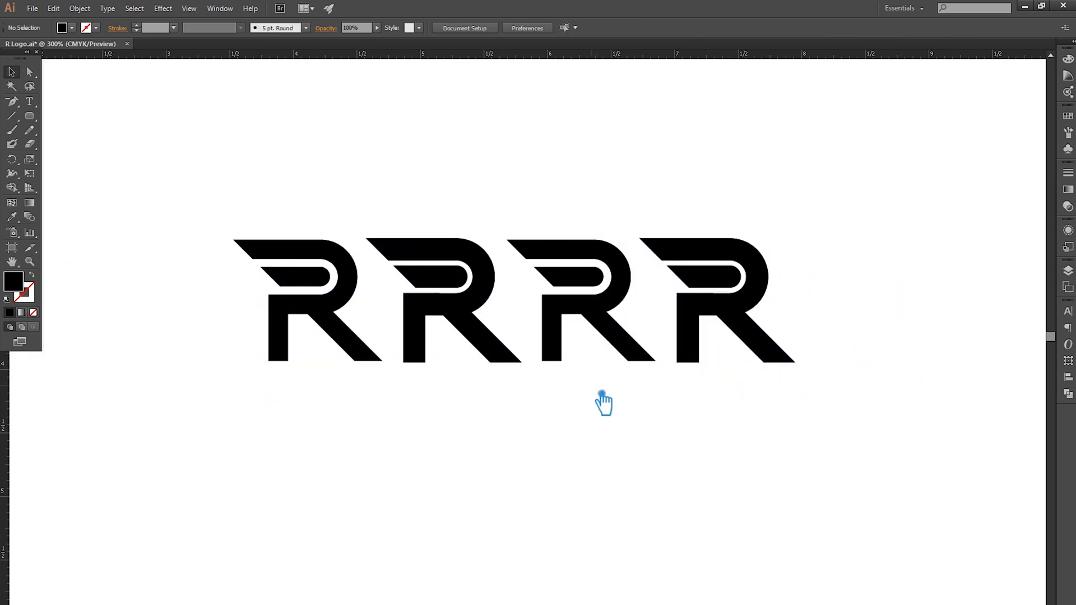
{"action": "scroll", "coordinate": [596, 404], "scroll_direction": "up", "scroll_amount": 1}
{"action": "left_click_drag", "start_coordinate": [620, 408], "coordinate": [645, 444]}
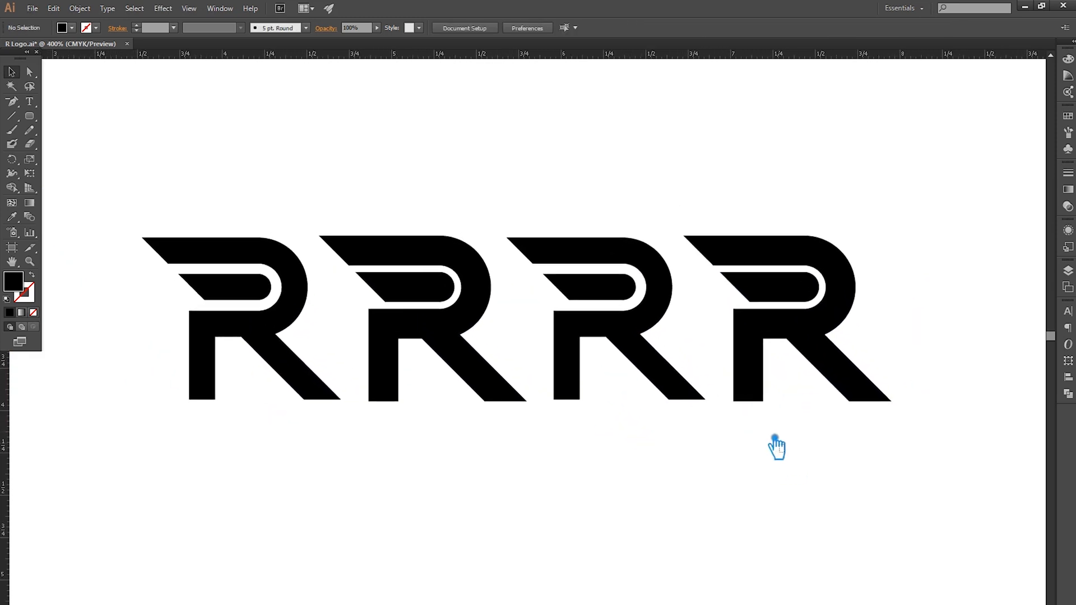
Turn the third and fourth Rs into unfilled outlines with a 2 pt black stroke
{"action": "left_click", "coordinate": [609, 320]}
{"action": "left_click", "coordinate": [33, 277]}
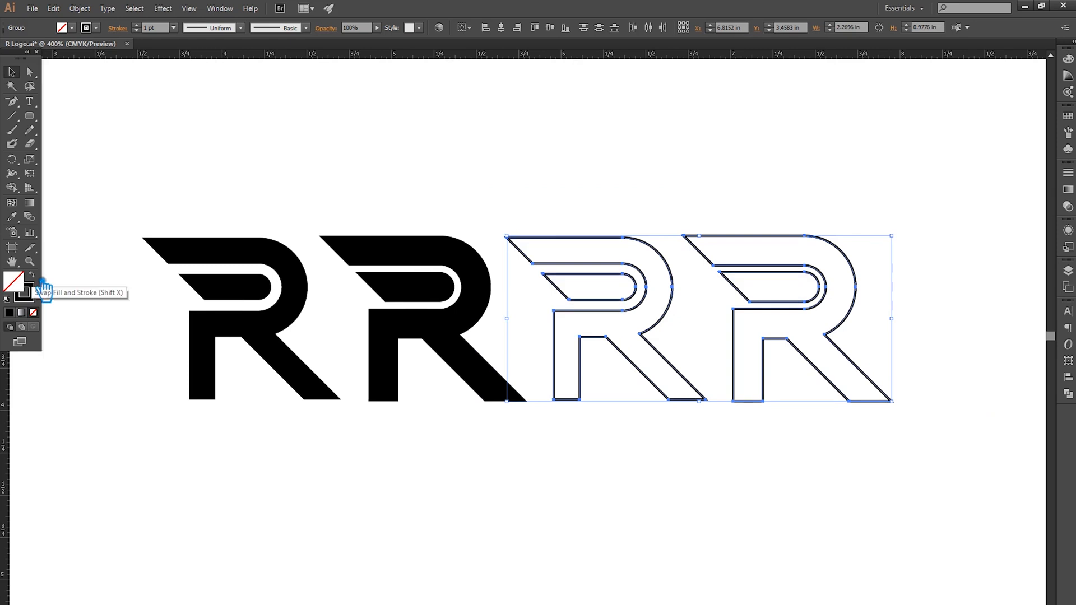
{"action": "left_click", "coordinate": [135, 25]}
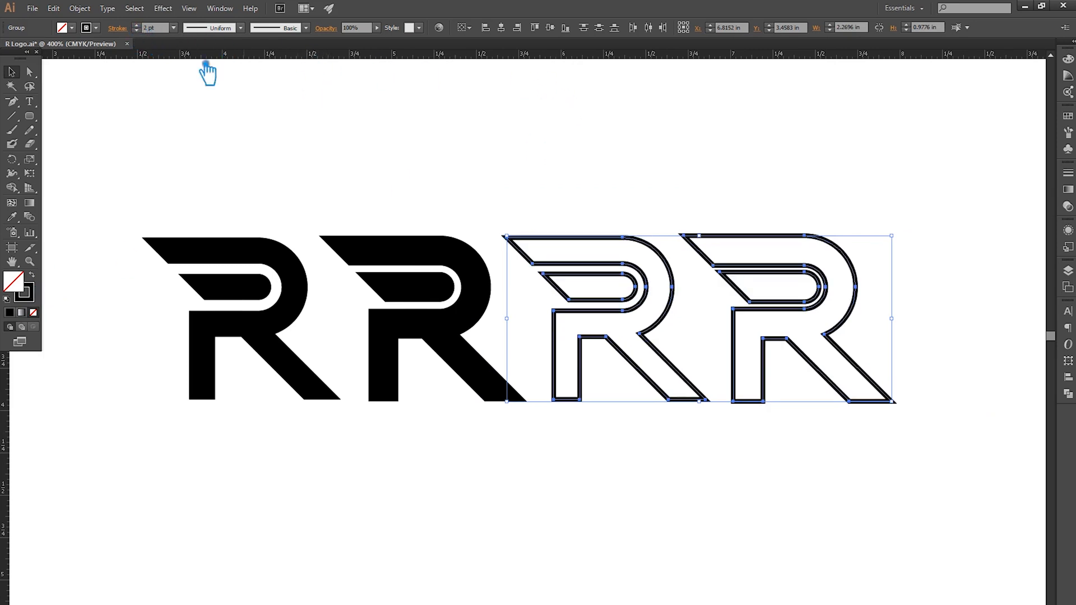
{"action": "left_click", "coordinate": [320, 121]}
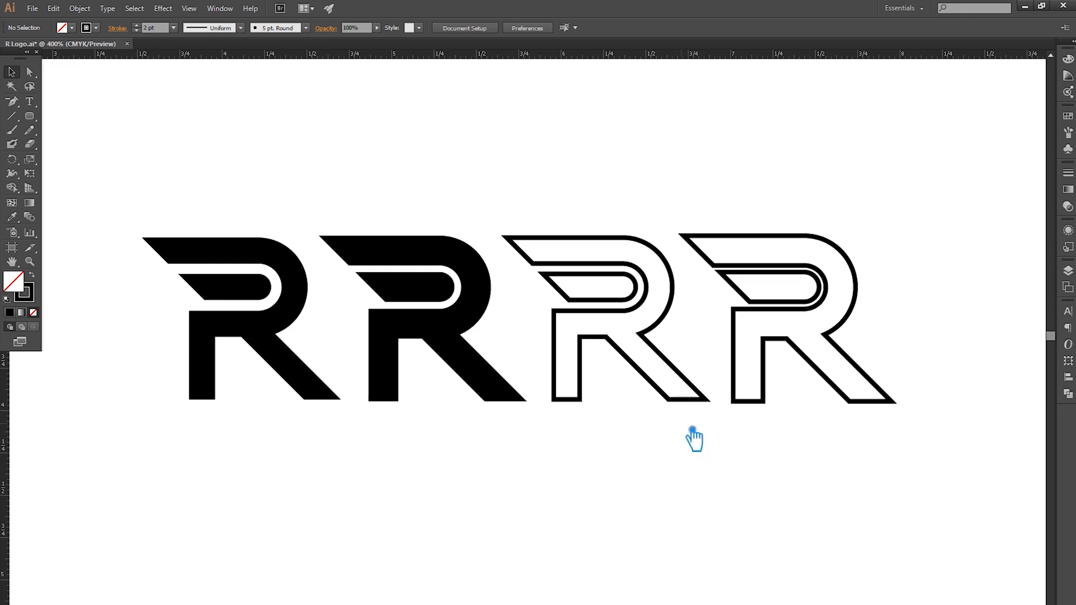
Try stroke weights of 3 pt and 4 pt on the third R
{"action": "left_click", "coordinate": [617, 342]}
{"action": "left_click", "coordinate": [147, 28]}
{"action": "type", "text": "3"}
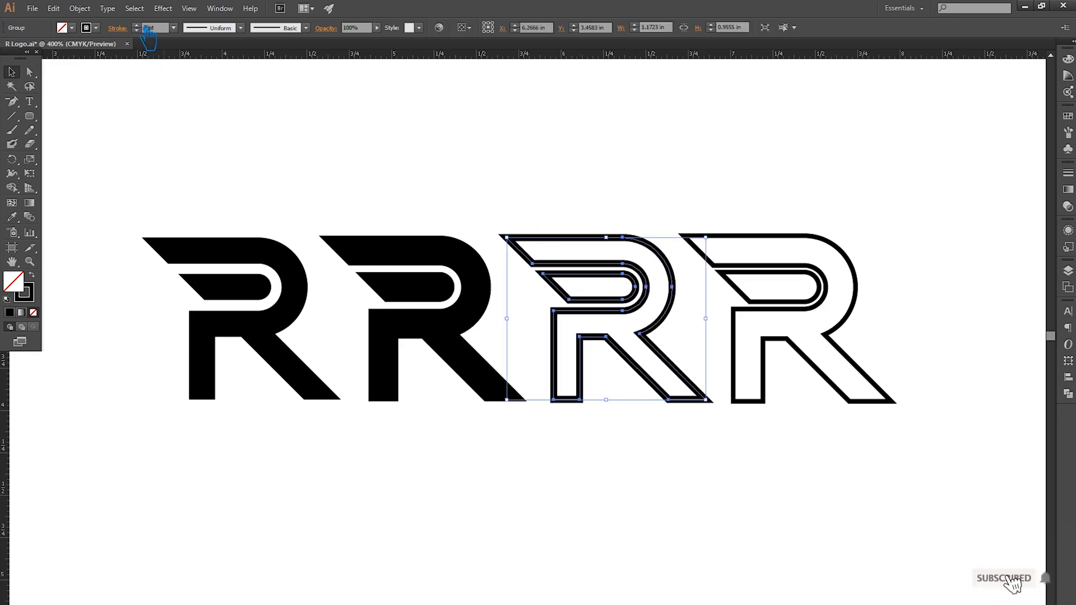
{"action": "left_click", "coordinate": [347, 152]}
{"action": "left_click", "coordinate": [605, 262]}
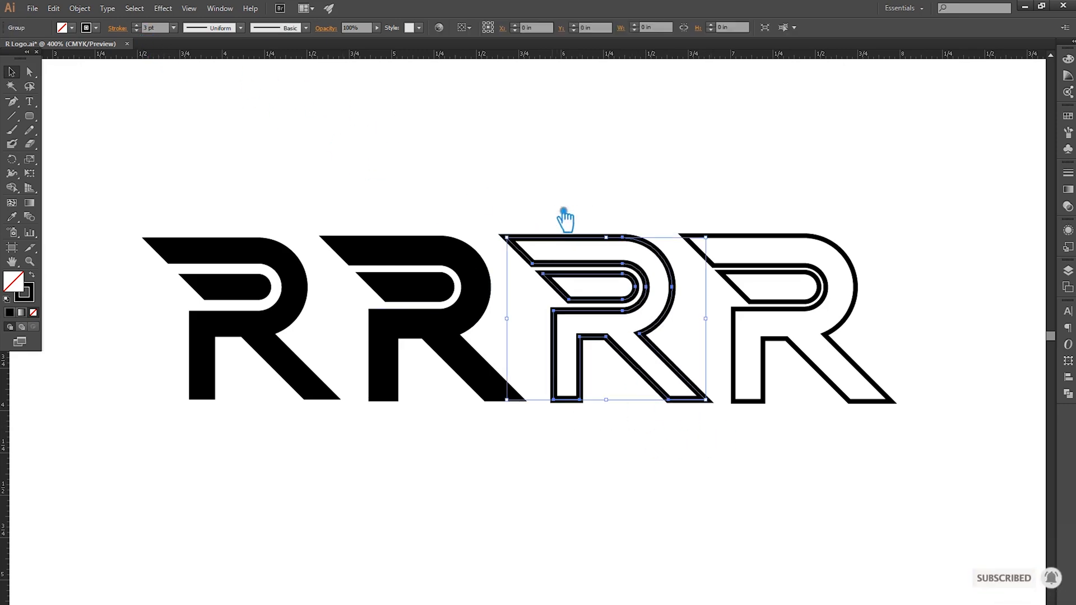
{"action": "left_click", "coordinate": [148, 28]}
{"action": "type", "text": "4"}
{"action": "key", "text": "Return"}
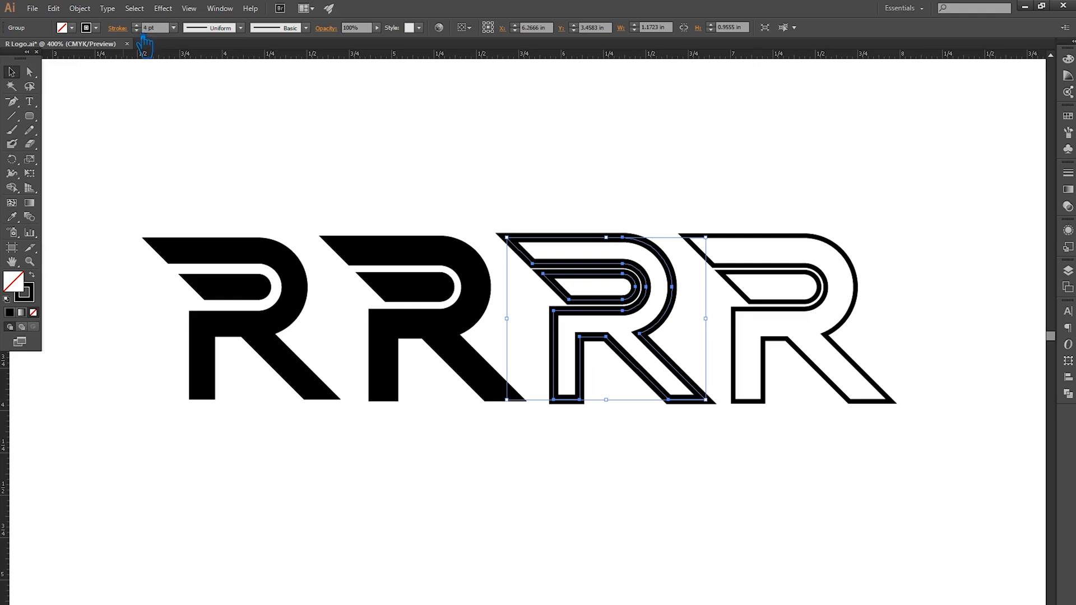
{"action": "left_click", "coordinate": [389, 153]}
Set the third R's stroke weight to 3.5 pt
{"action": "left_click_drag", "start_coordinate": [662, 425], "coordinate": [561, 216]}
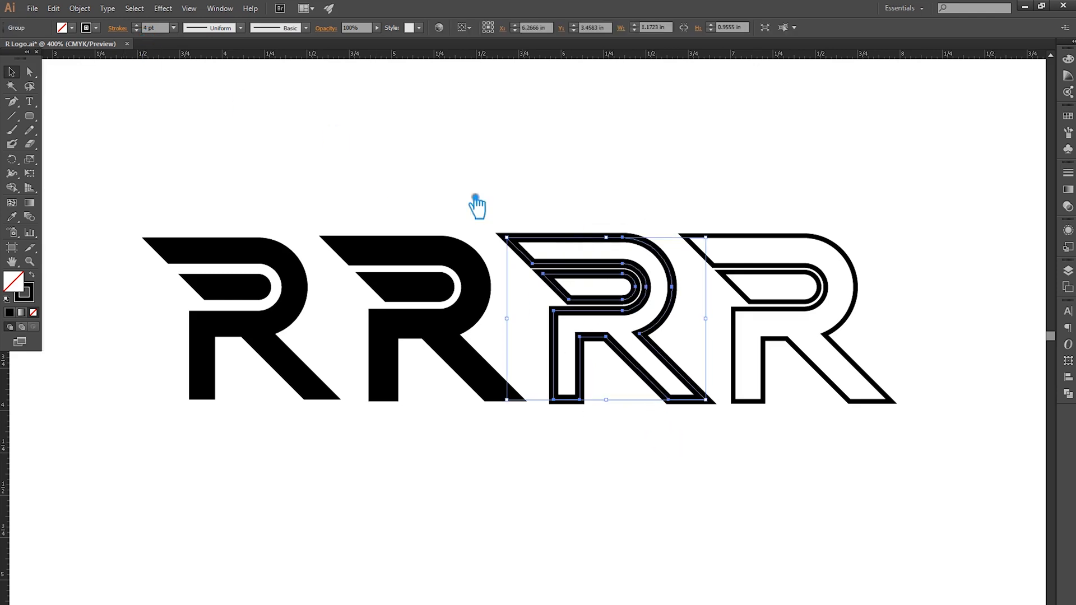
{"action": "left_click", "coordinate": [159, 29]}
{"action": "type", "text": "3.5"}
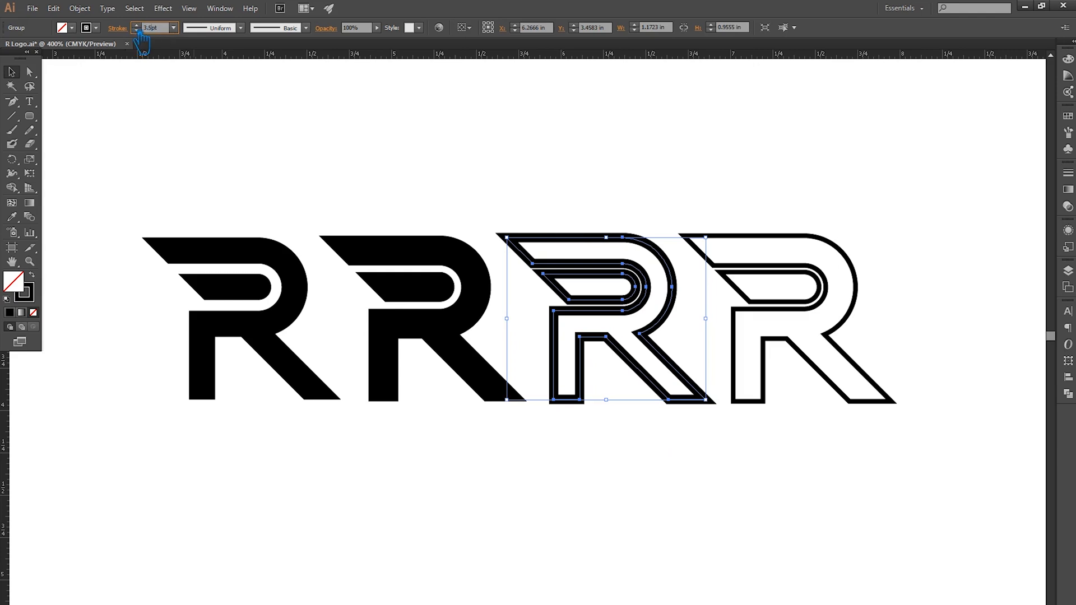
{"action": "key", "text": "Return"}
Expand the strokes of the two outlined Rs into filled shapes and deselect them
{"action": "left_click_drag", "start_coordinate": [906, 457], "coordinate": [548, 196]}
{"action": "left_click", "coordinate": [80, 8]}
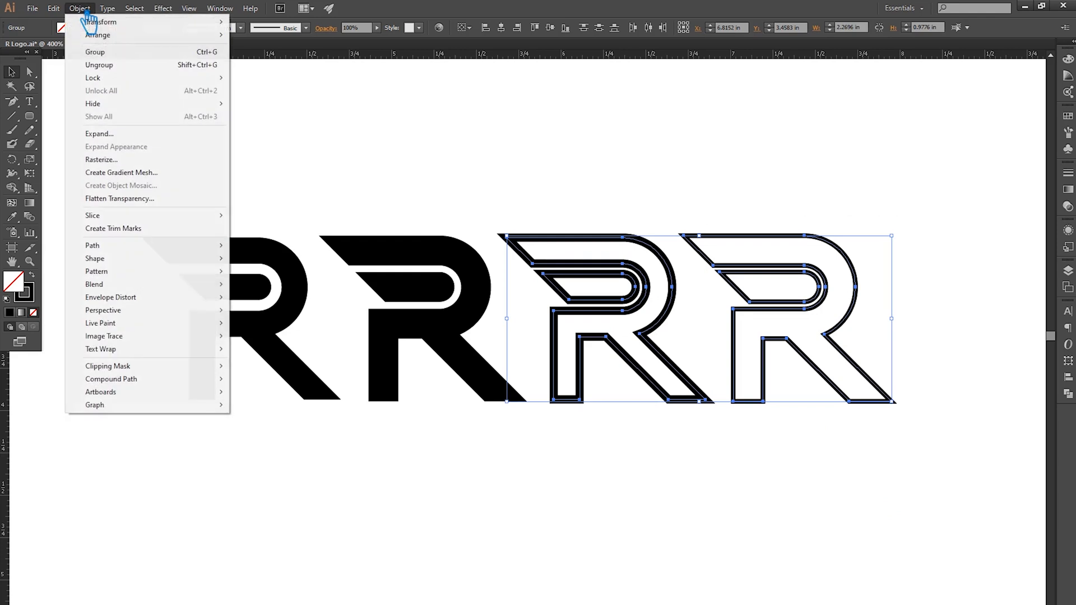
{"action": "left_click", "coordinate": [109, 139]}
{"action": "left_click", "coordinate": [514, 387]}
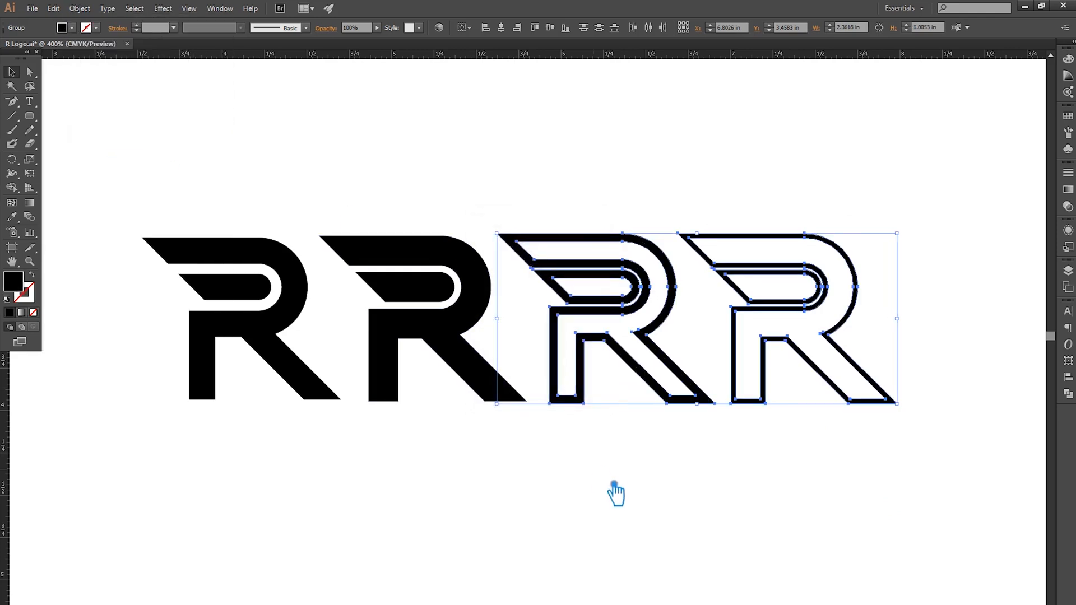
{"action": "left_click", "coordinate": [598, 478]}
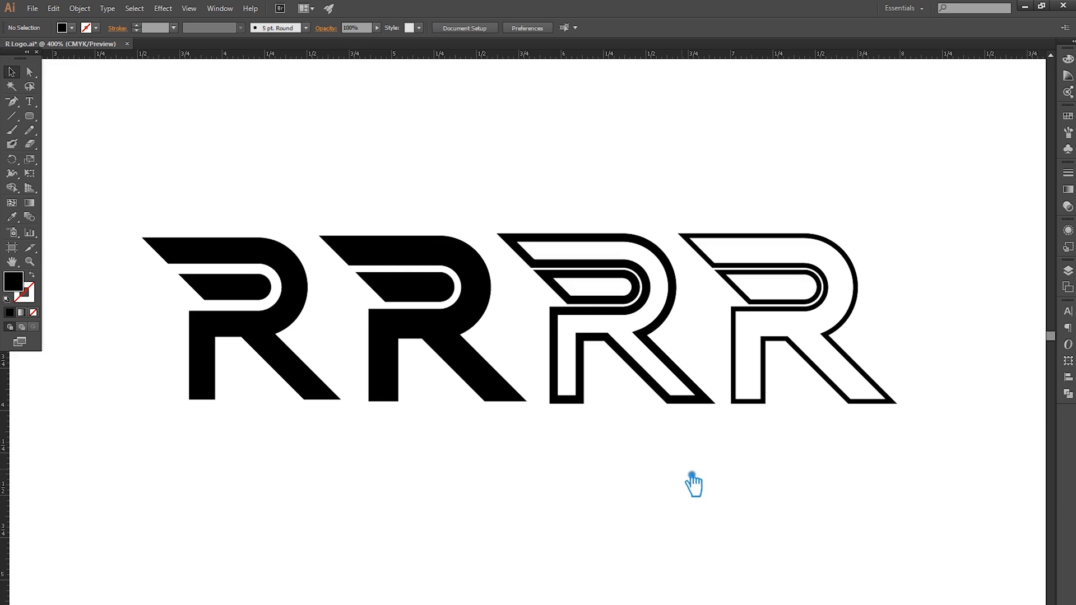
Pick the orange-red f23611 as the fill color for the first solid R
{"action": "left_click", "coordinate": [274, 350]}
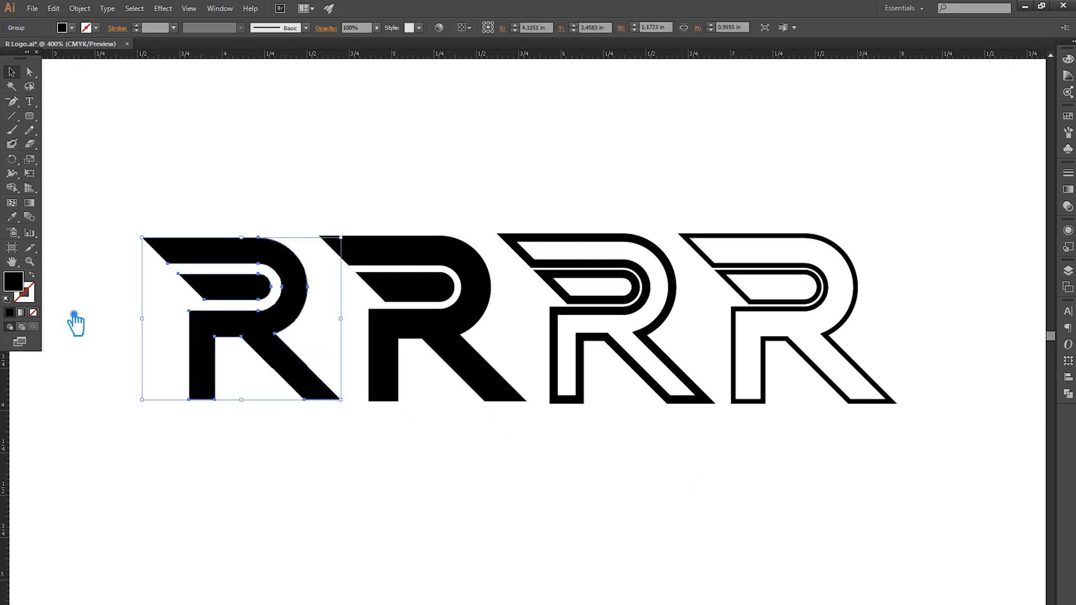
{"action": "double_click", "coordinate": [23, 289]}
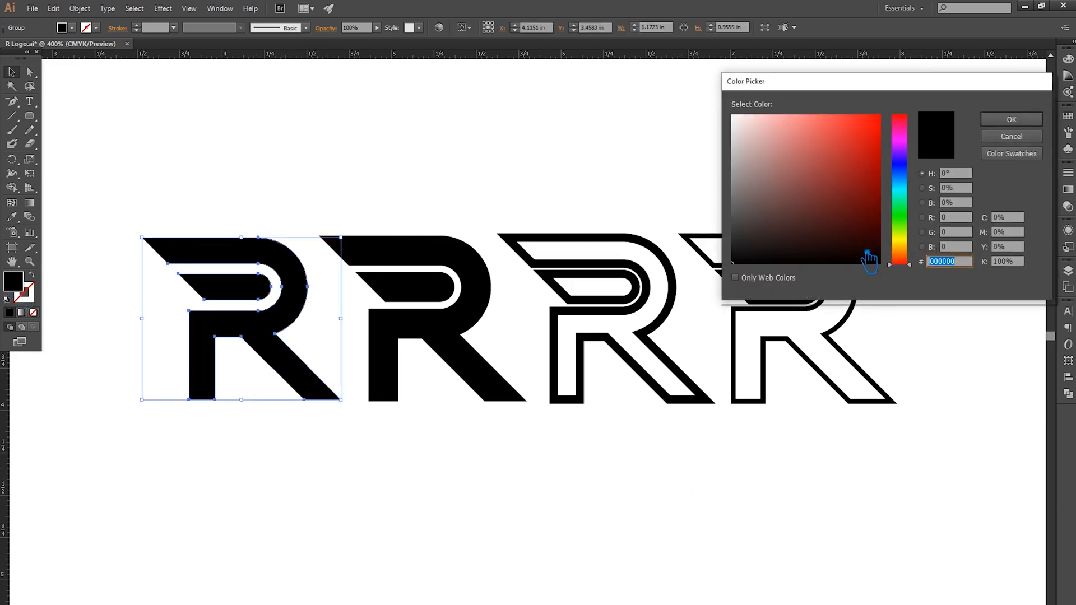
{"action": "left_click", "coordinate": [913, 251]}
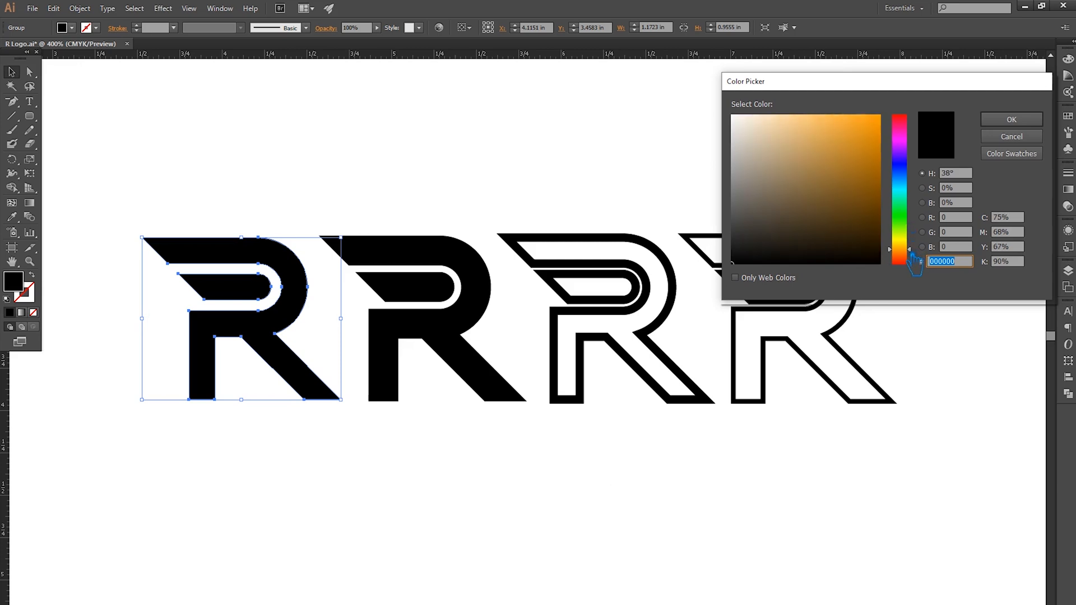
{"action": "left_click_drag", "start_coordinate": [911, 254], "coordinate": [915, 262]}
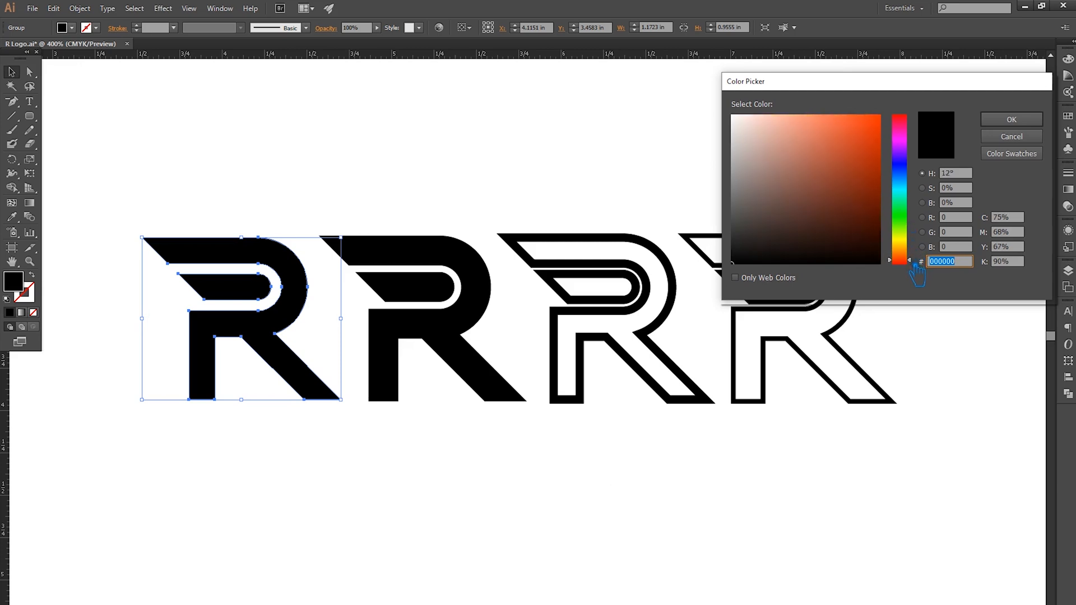
{"action": "left_click", "coordinate": [863, 130]}
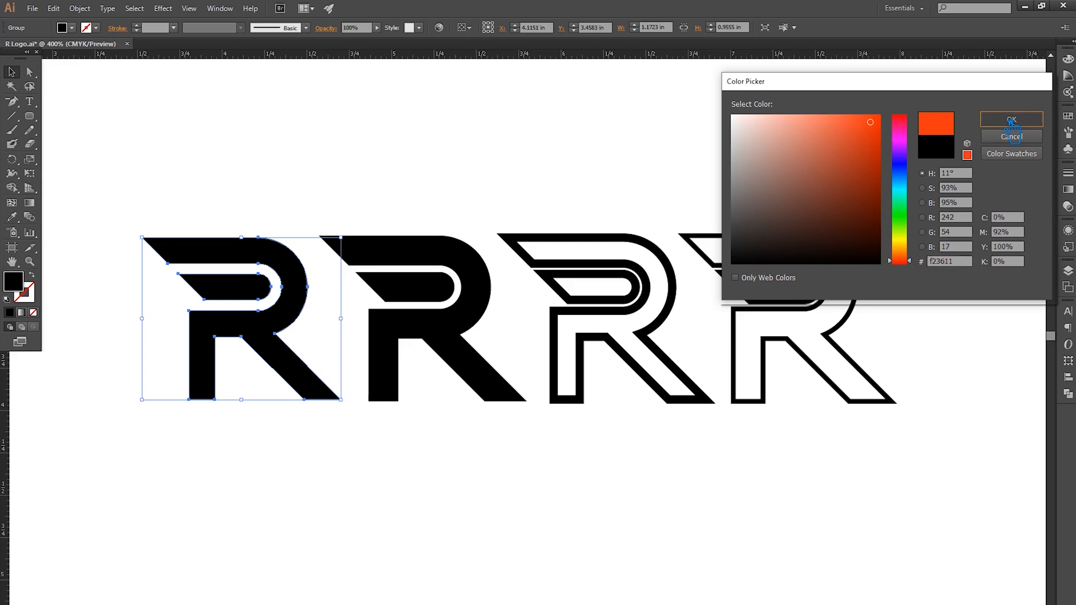
{"action": "left_click", "coordinate": [1011, 119]}
Switch the first R's fill to a full-color model with the orange-red f23611, and deselect it
{"action": "left_click", "coordinate": [1068, 76]}
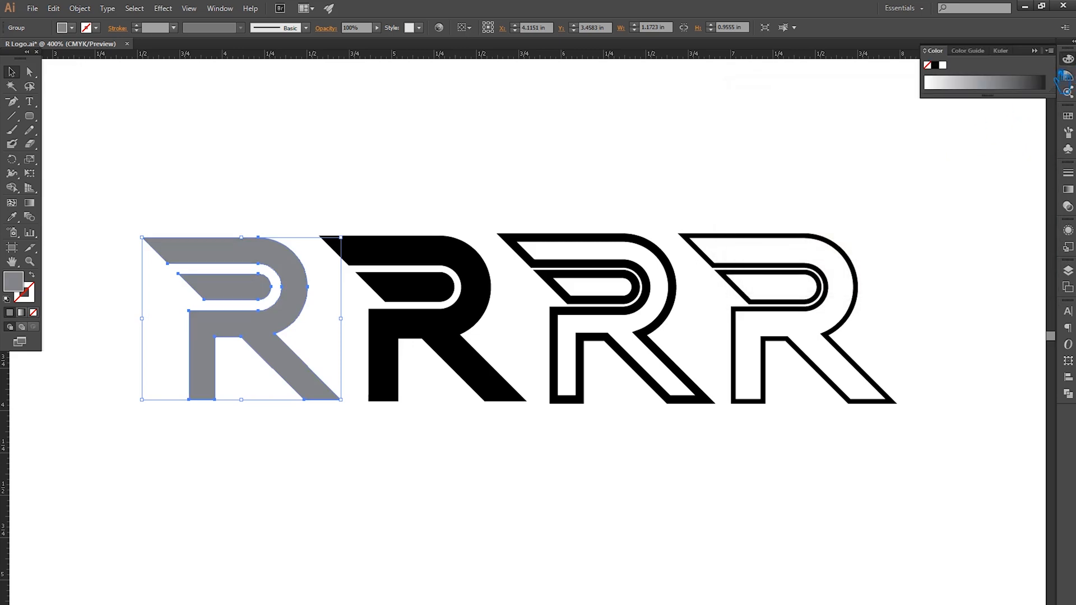
{"action": "left_click", "coordinate": [1049, 51]}
{"action": "left_click", "coordinate": [1017, 88]}
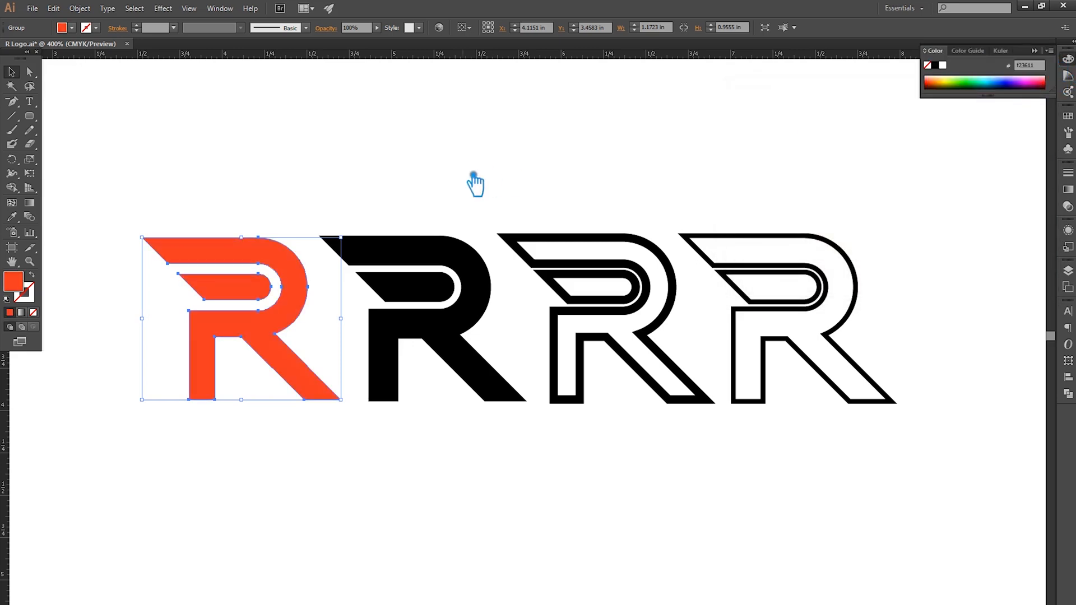
{"action": "left_click", "coordinate": [471, 179]}
Darken the first R's fill to the deeper red c6240e and deselect it
{"action": "left_click", "coordinate": [248, 344]}
{"action": "double_click", "coordinate": [32, 289]}
{"action": "left_click_drag", "start_coordinate": [882, 133], "coordinate": [881, 162]}
{"action": "left_click", "coordinate": [1012, 120]}
{"action": "left_click", "coordinate": [508, 185]}
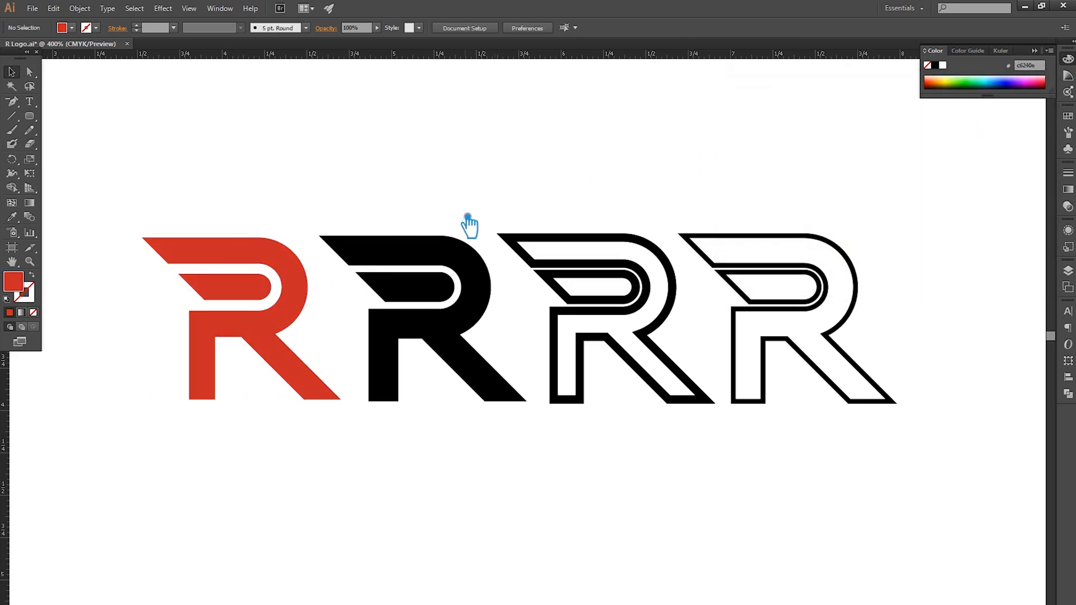
Copy the first R's red fill onto the second R and both outlined Rs with the Eyedropper
{"action": "left_click", "coordinate": [413, 349]}
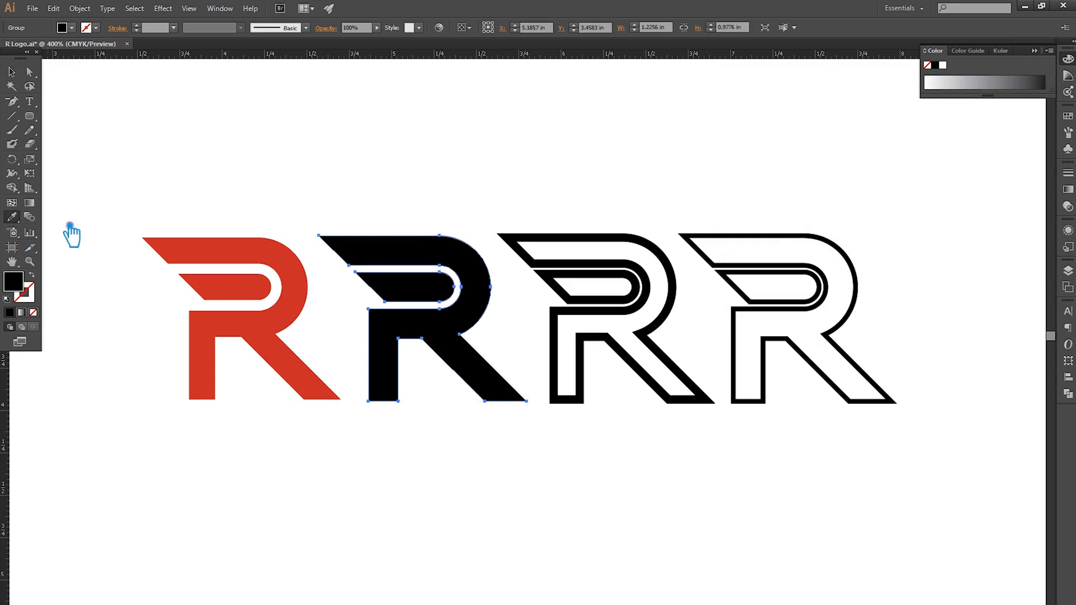
{"action": "left_click", "coordinate": [207, 249]}
{"action": "left_click", "coordinate": [14, 72]}
{"action": "left_click_drag", "start_coordinate": [844, 462], "coordinate": [690, 289]}
{"action": "left_click", "coordinate": [12, 217]}
{"action": "left_click", "coordinate": [422, 264]}
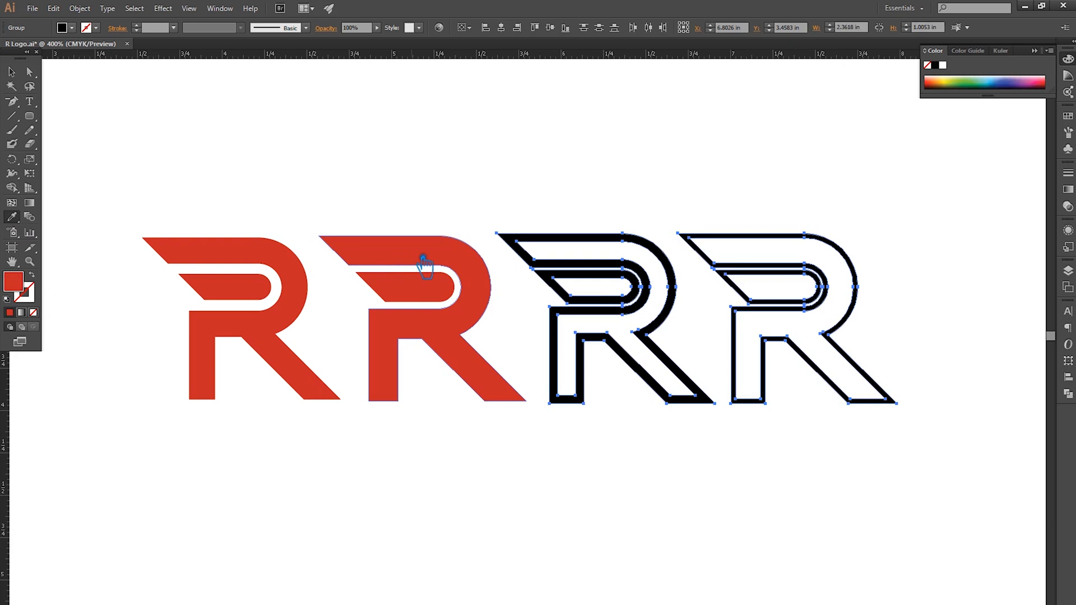
Change the fill of the second solid R and the thin outlined R to the brownish orange b25814 and deselect them
{"action": "left_click", "coordinate": [12, 72]}
{"action": "left_click", "coordinate": [230, 124]}
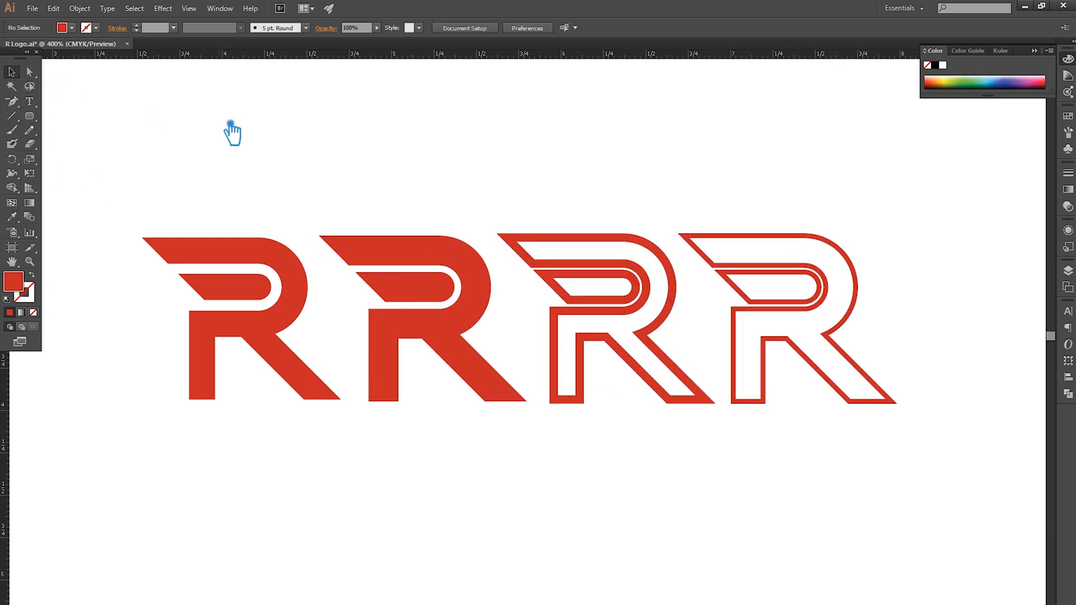
{"action": "left_click", "coordinate": [494, 317]}
{"action": "left_click", "coordinate": [858, 331], "text": "shift"}
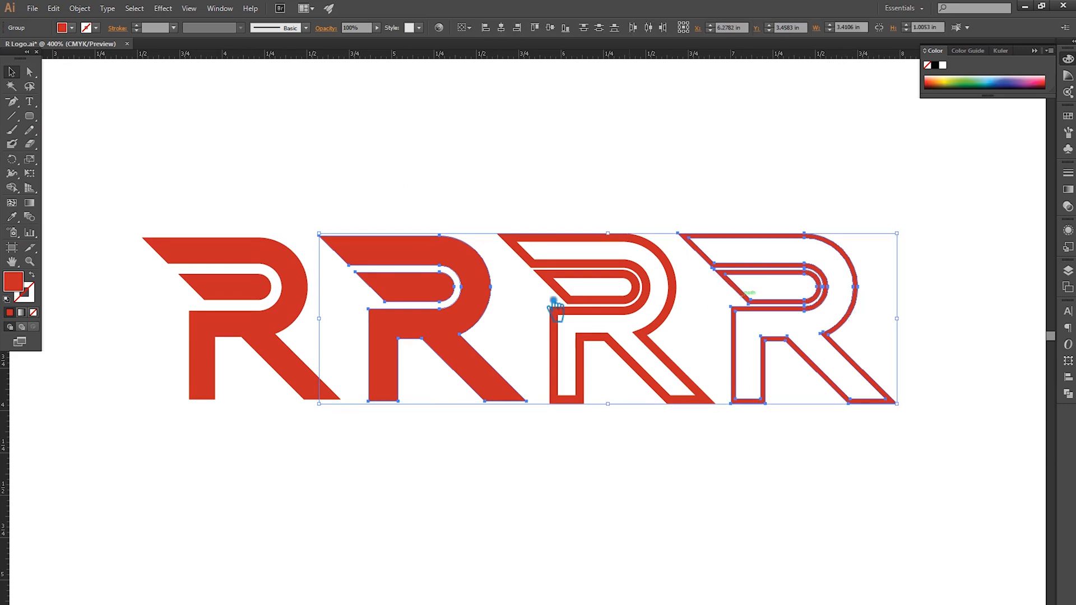
{"action": "double_click", "coordinate": [14, 282]}
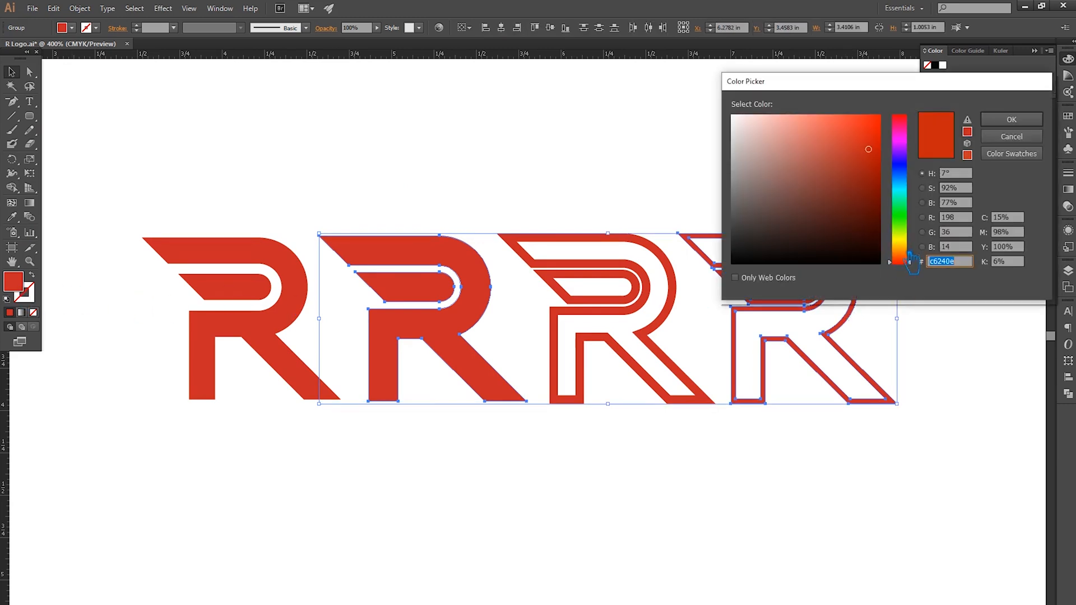
{"action": "left_click_drag", "start_coordinate": [914, 265], "coordinate": [912, 258]}
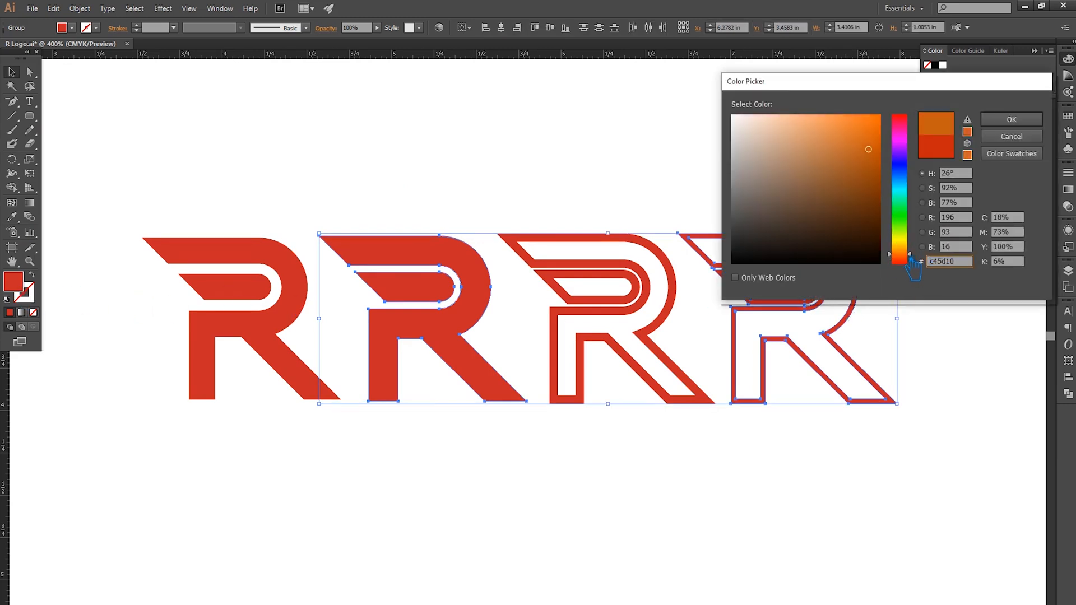
{"action": "left_click", "coordinate": [870, 153]}
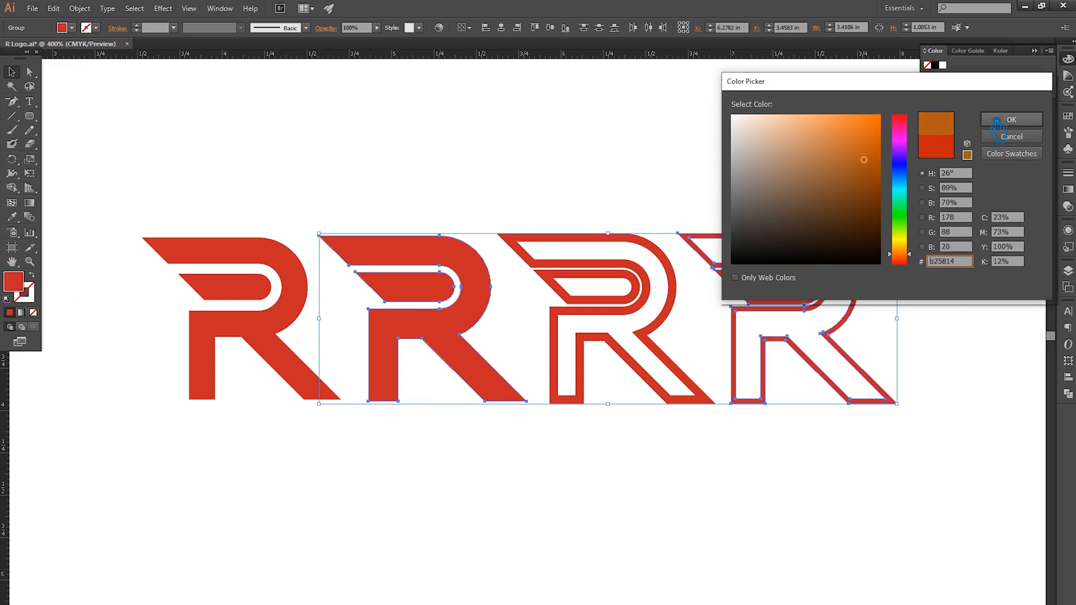
{"action": "left_click", "coordinate": [1010, 120]}
{"action": "left_click", "coordinate": [291, 168]}
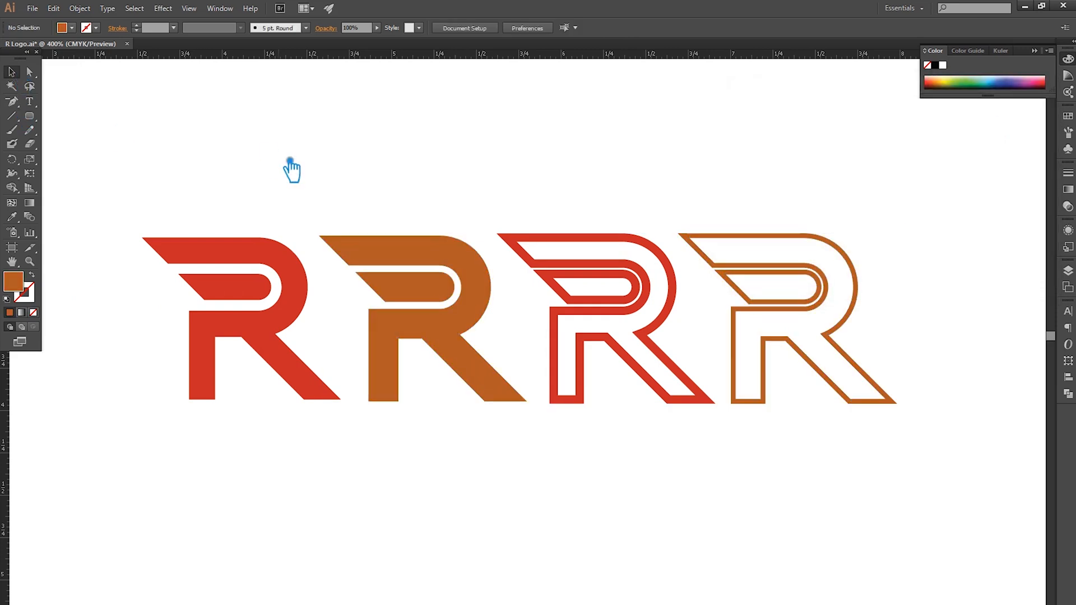